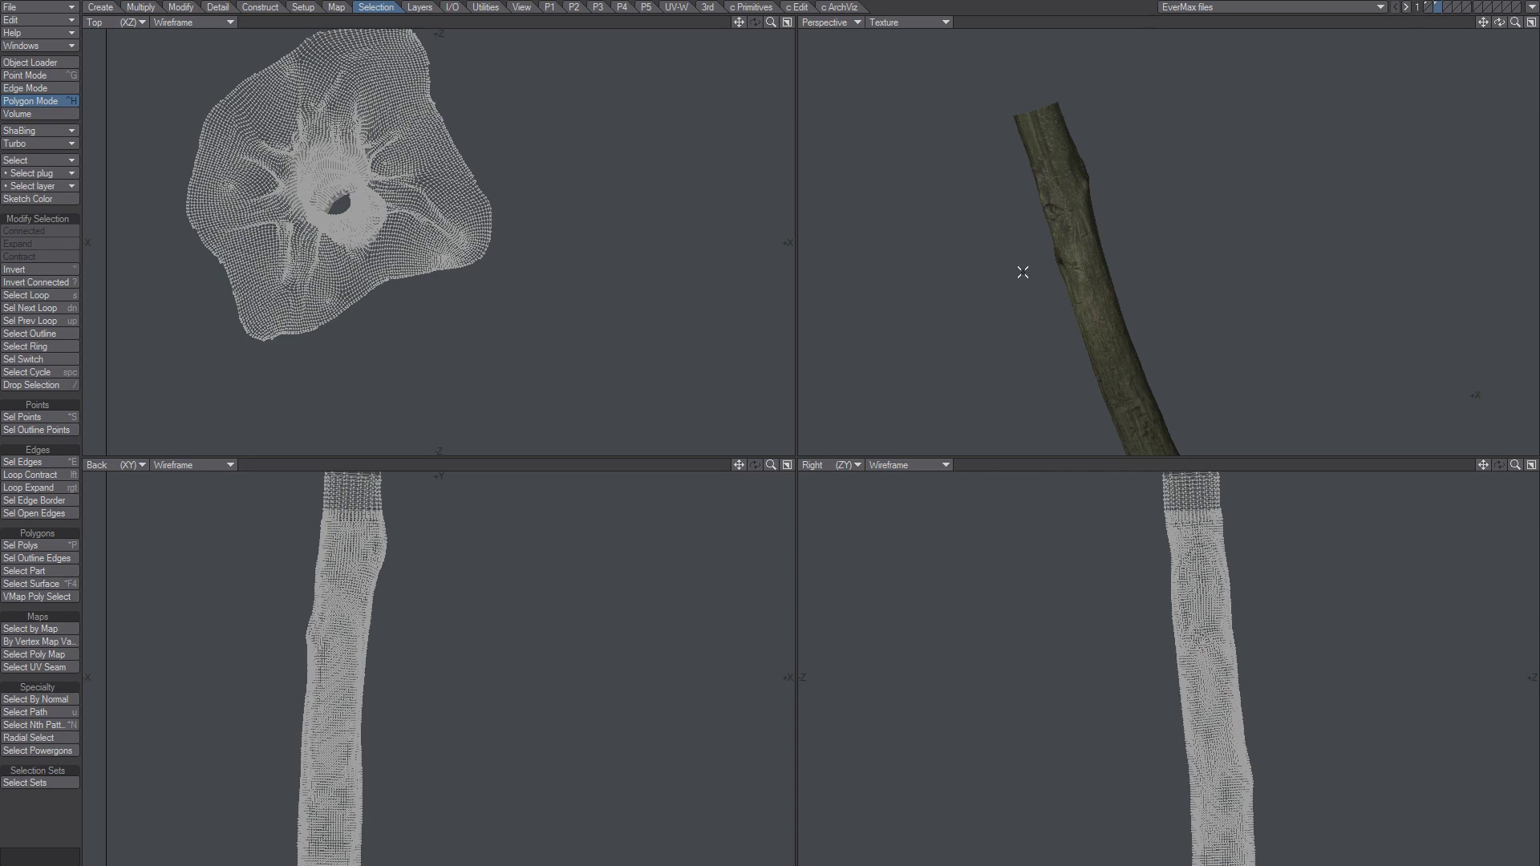
Open the Surface Editor for the tree model and frame the whole tree in every viewport
key(F5)
drag(1123, 118, 629, 142)
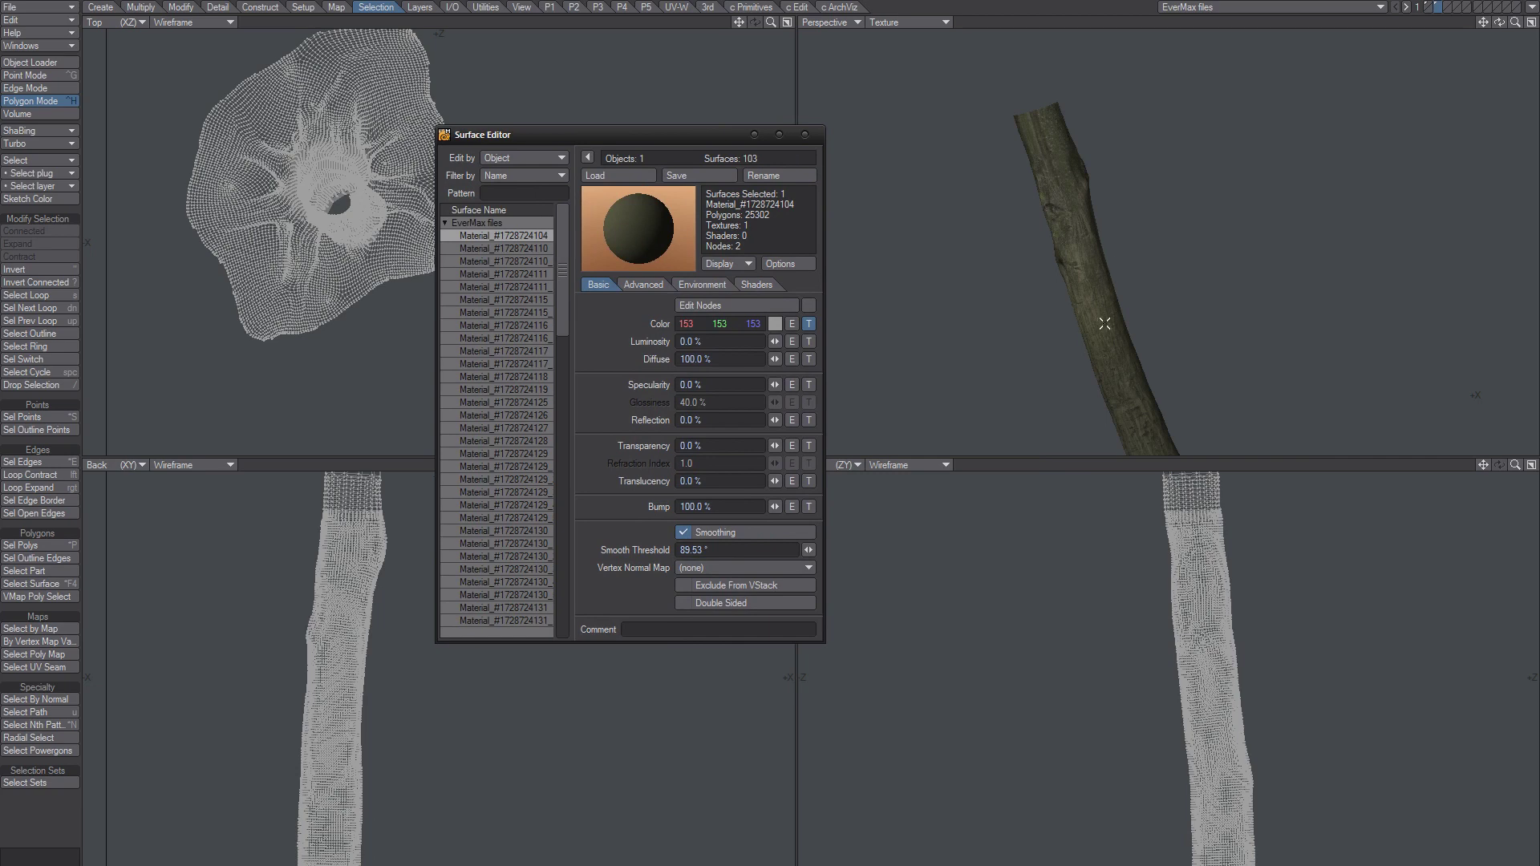
key(a)
scroll(1148, 287, up, 5)
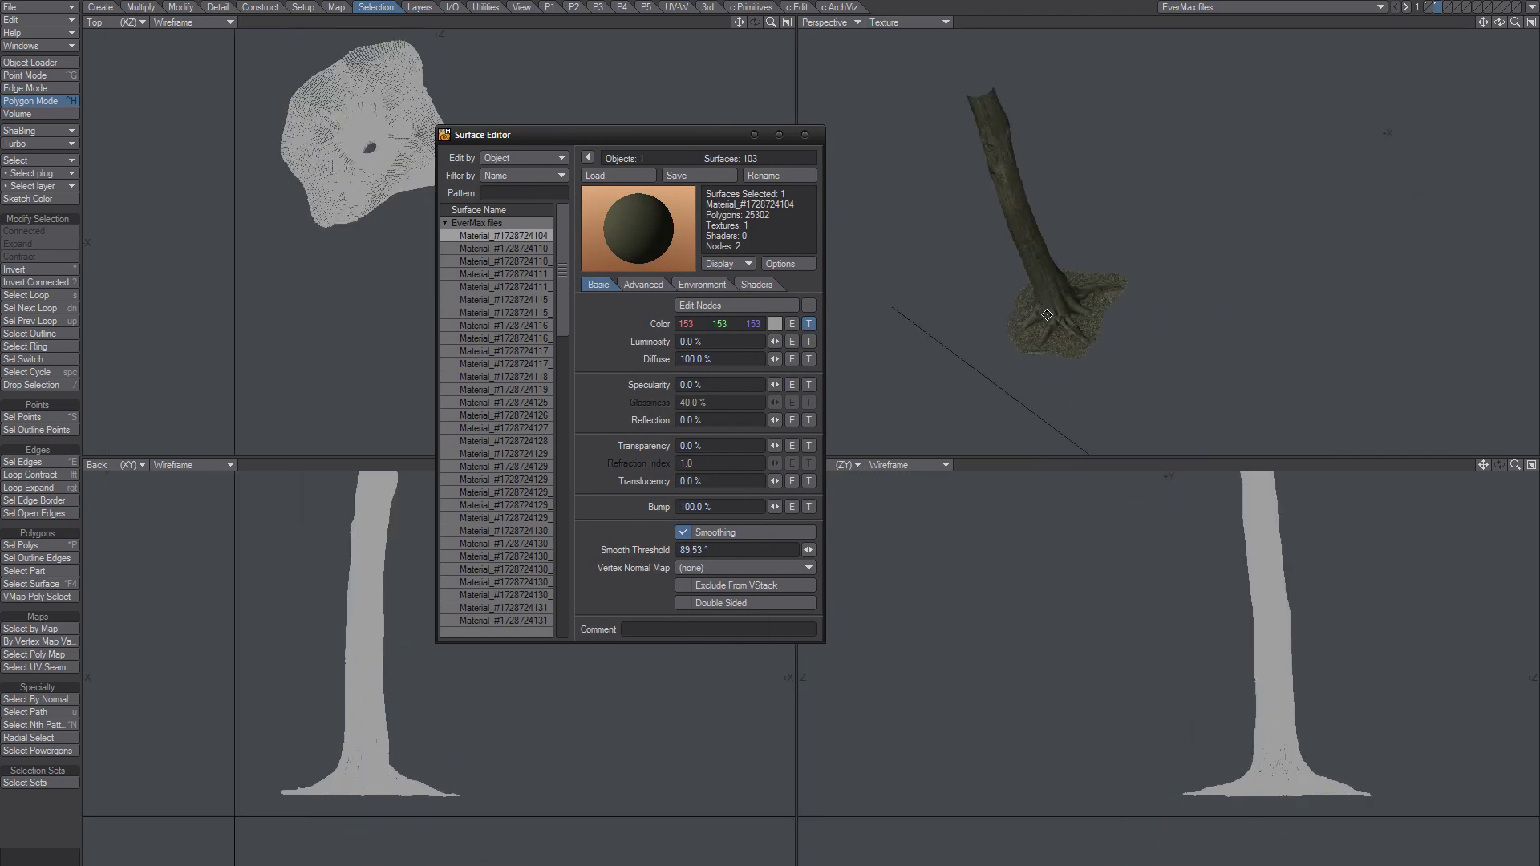
scroll(1148, 287, up, 5)
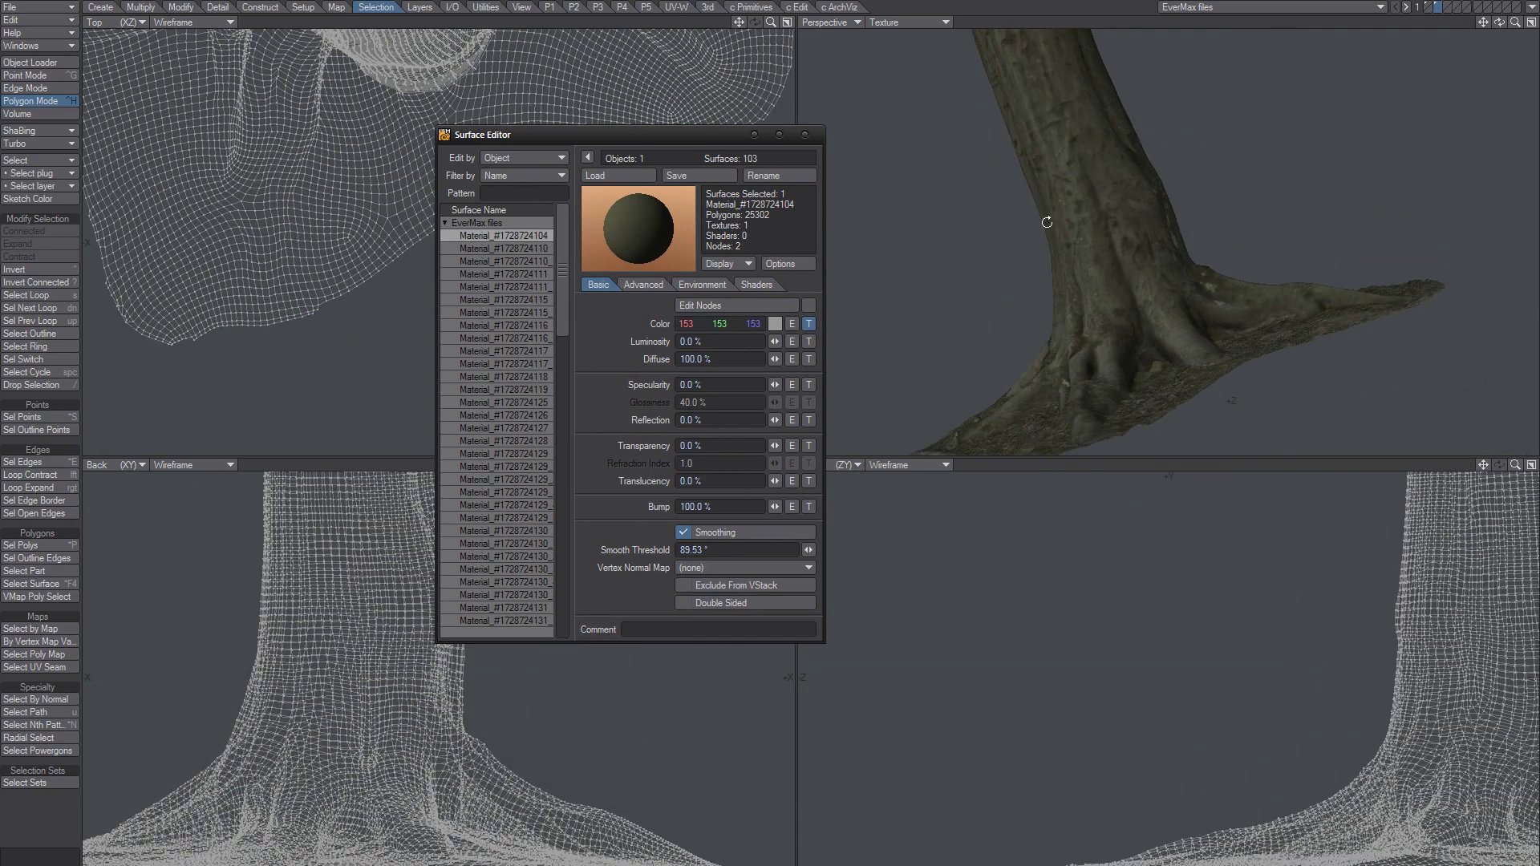
scroll(1202, 309, down, 8)
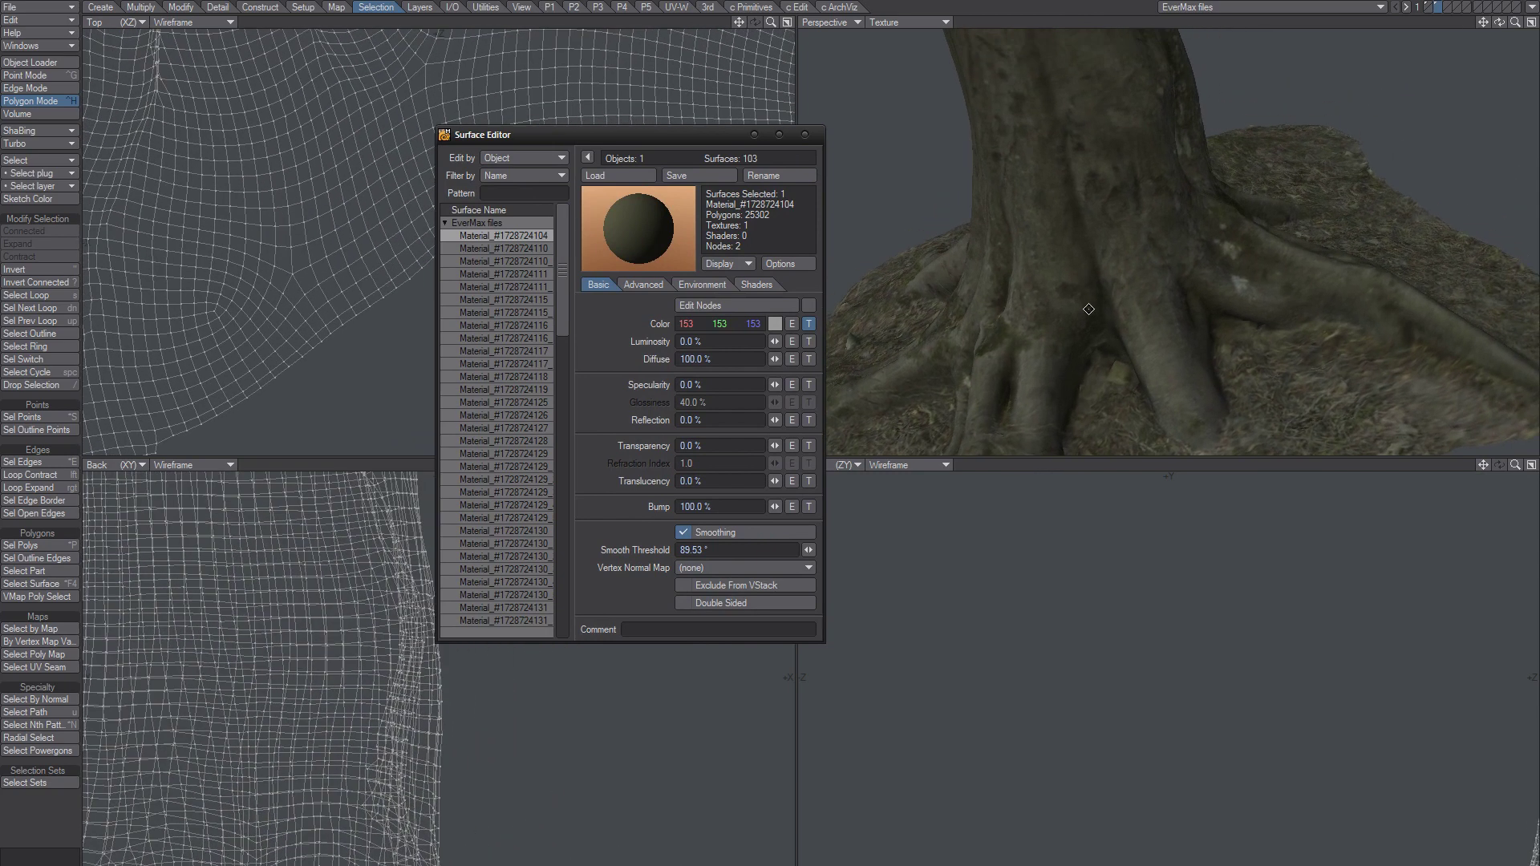
scroll(1079, 309, down, 2)
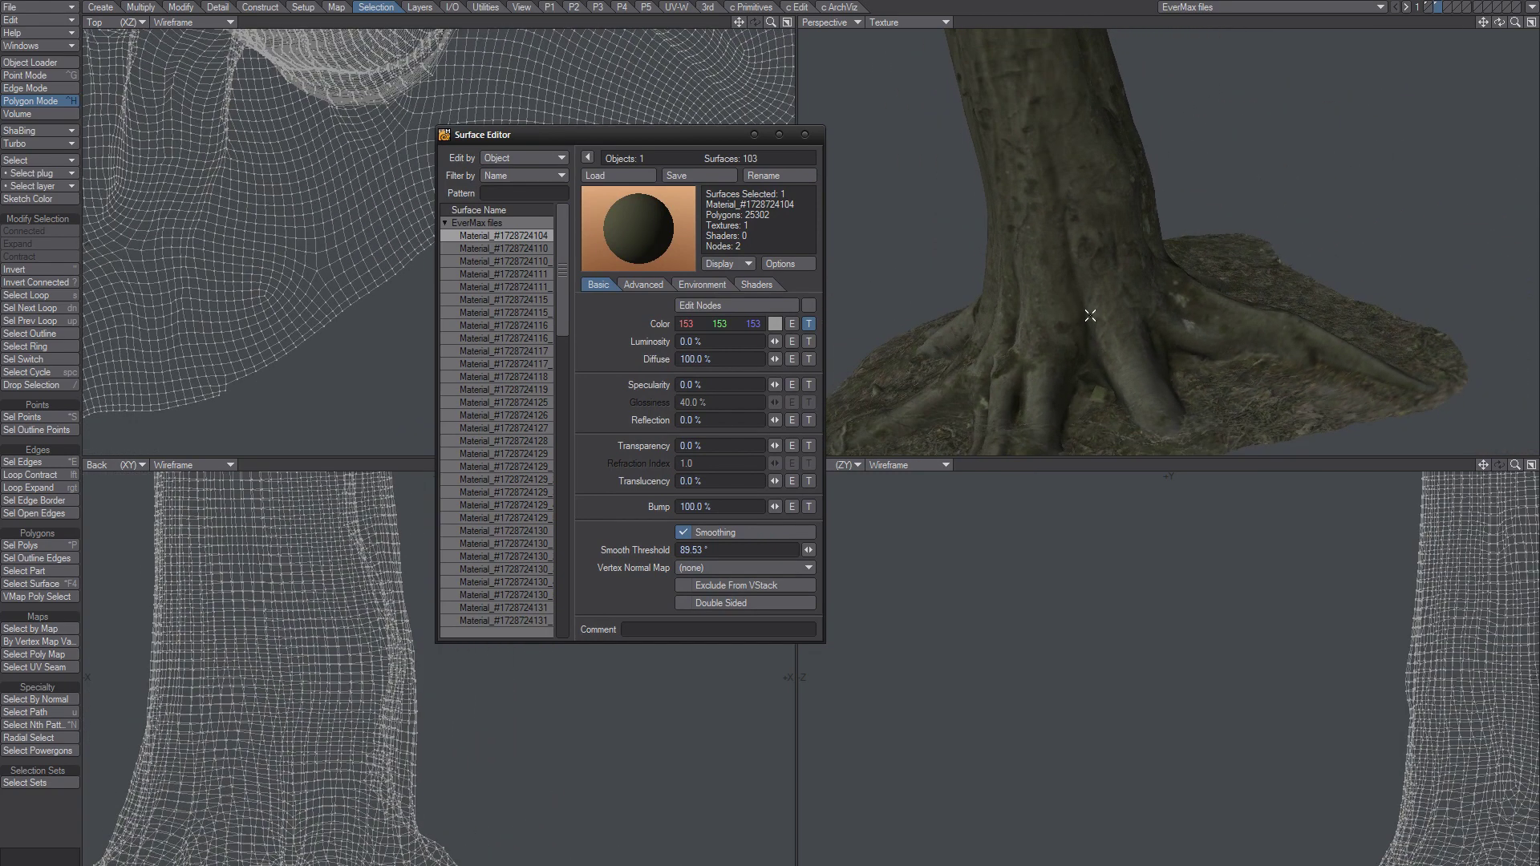
In the Color Texture Editor, copy the Ever_cabins_bark image layer and paste it as an added layer
click(809, 324)
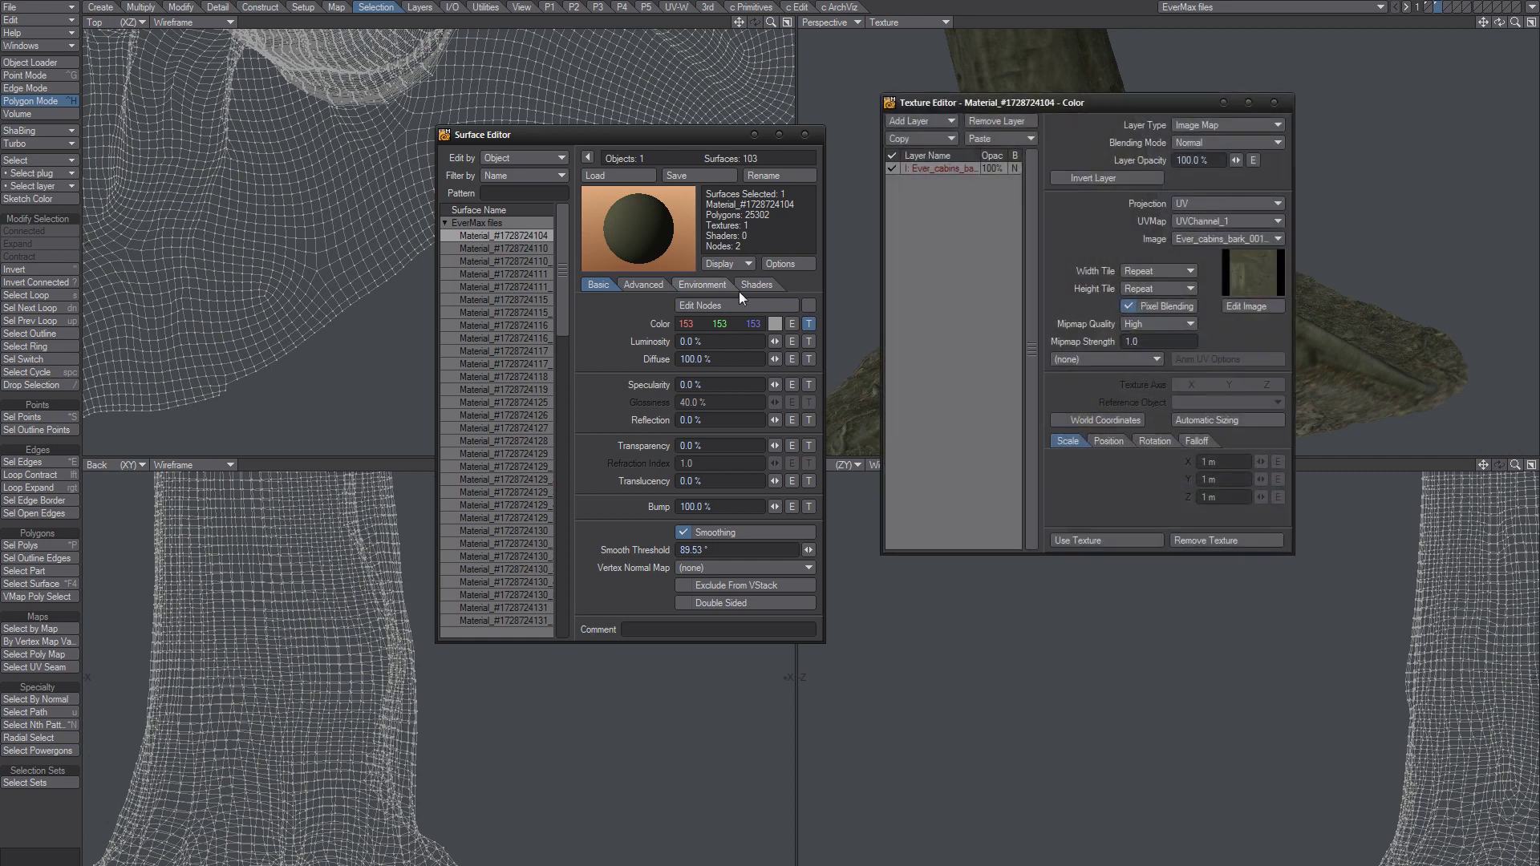
drag(1039, 103, 537, 94)
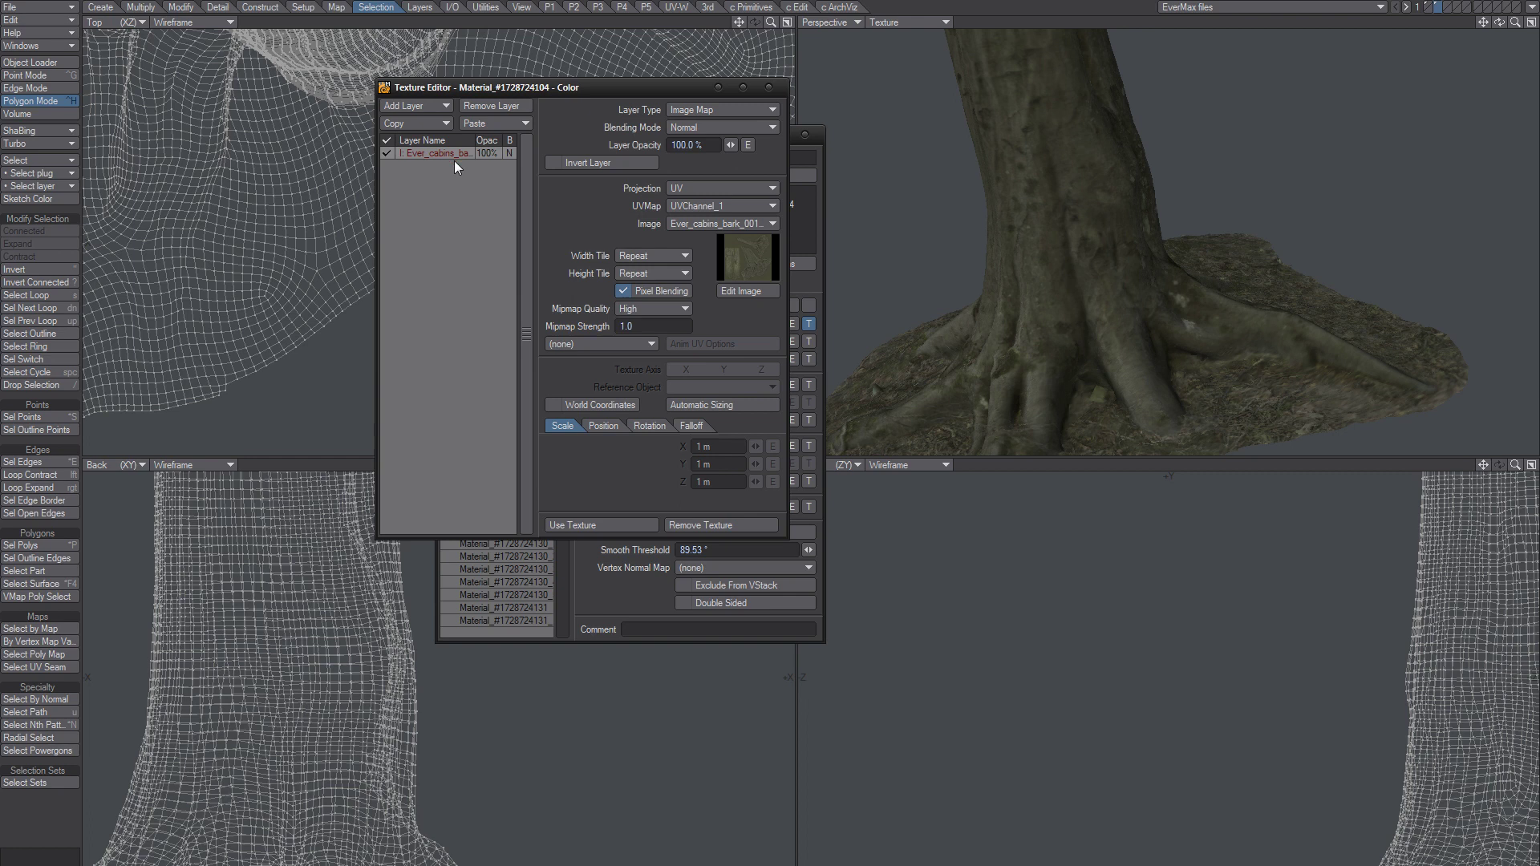
click(439, 122)
click(493, 124)
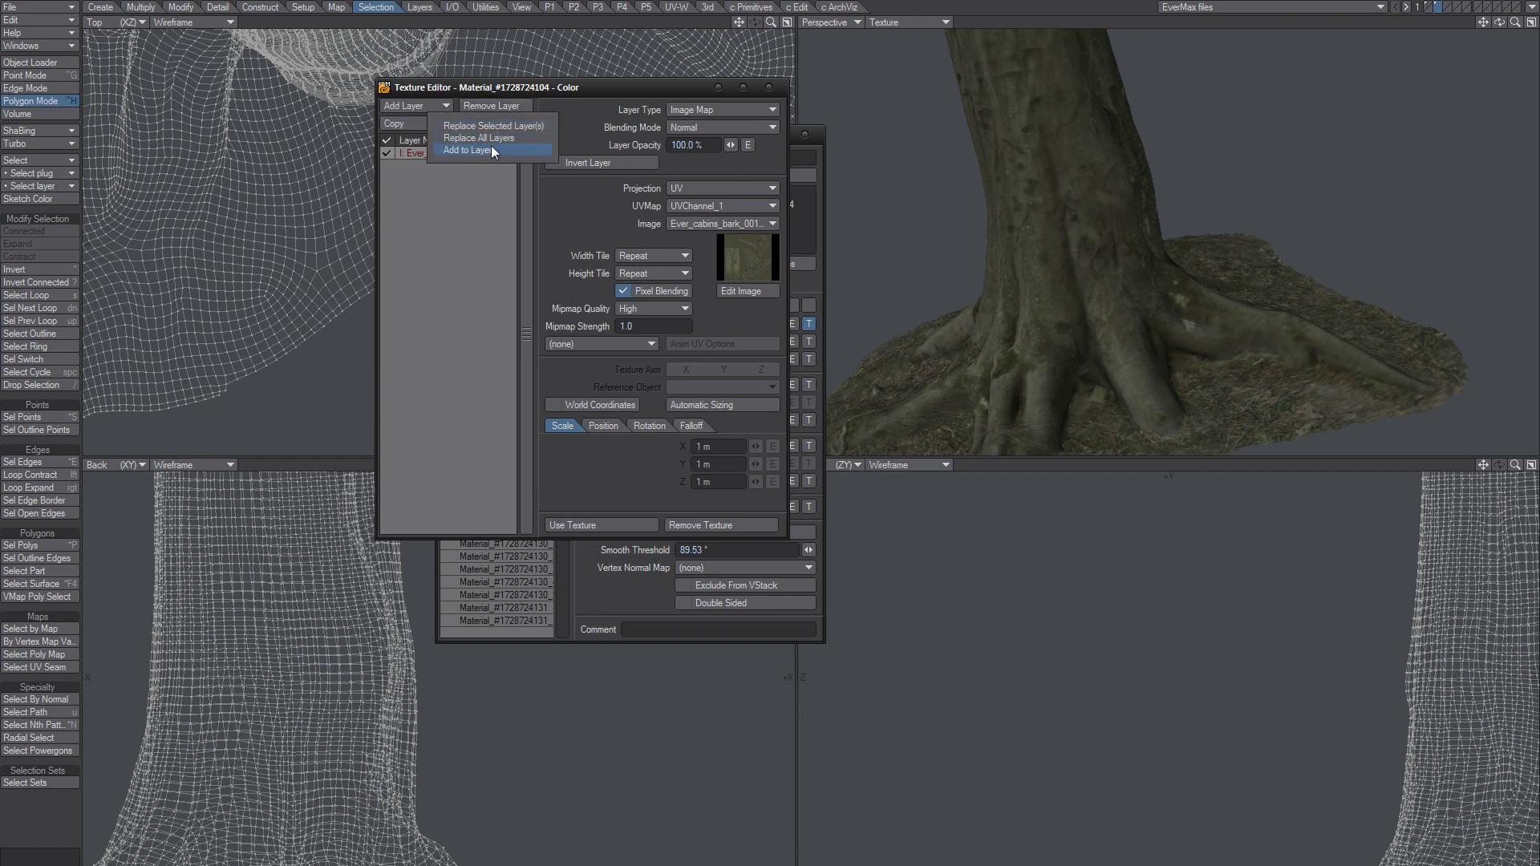
click(485, 150)
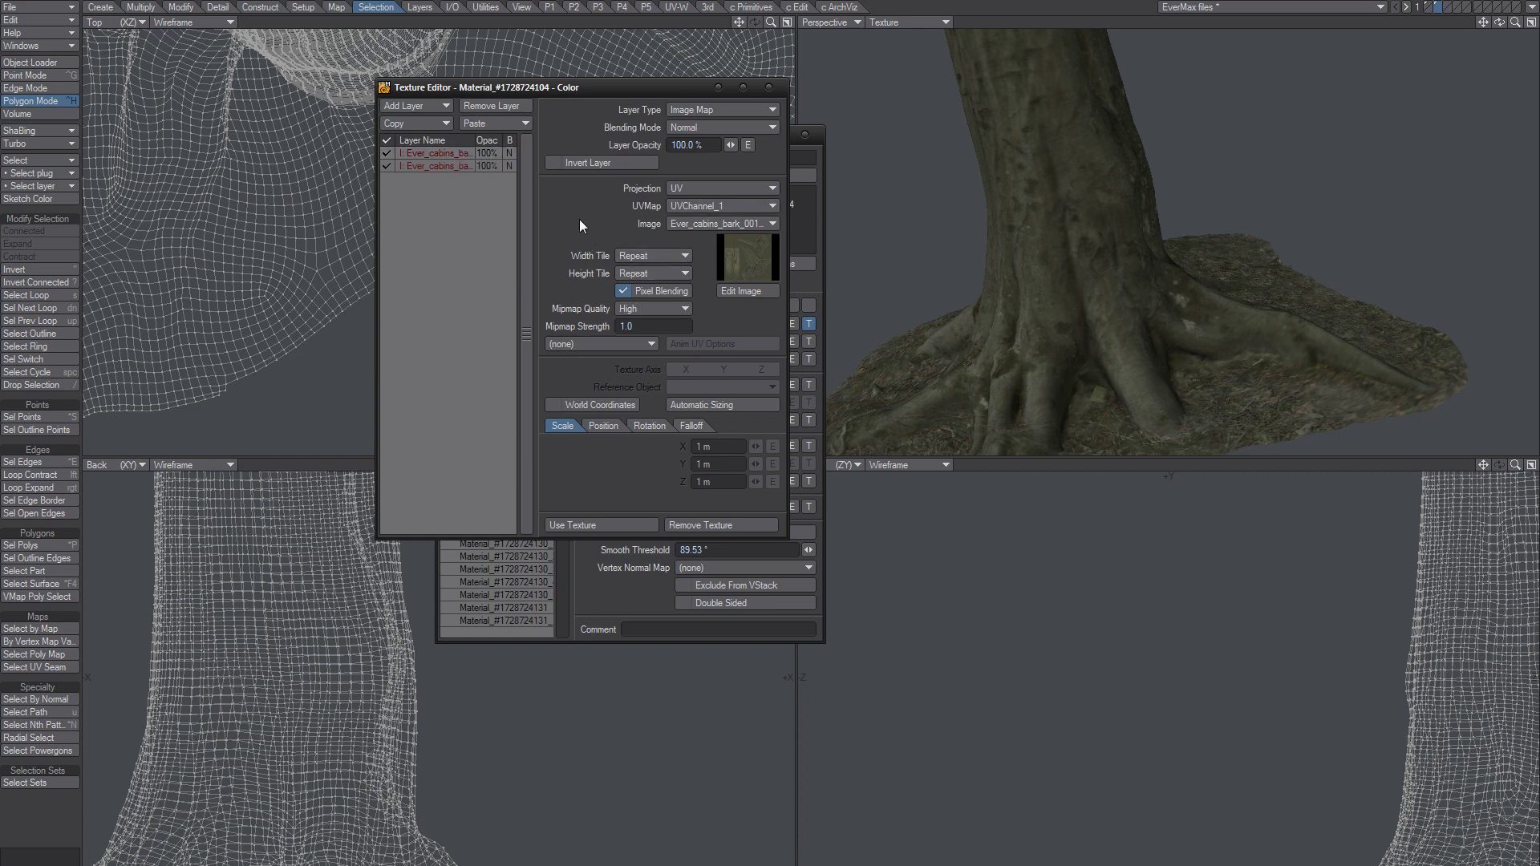
In the Image Editor, clone the Ever_cabins_bark image as a second instance
key(F6)
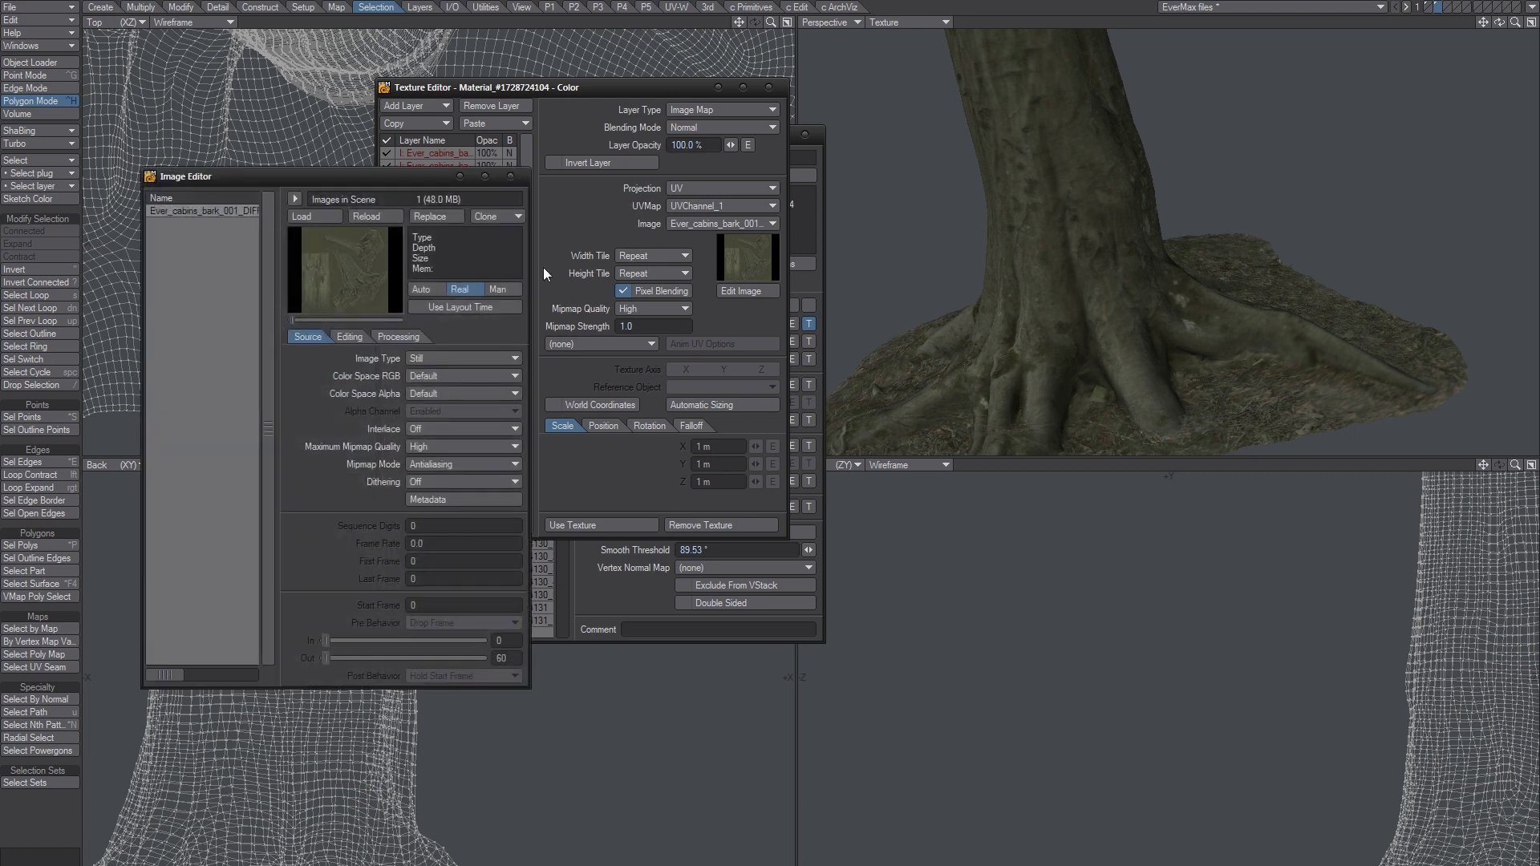
drag(387, 175, 1098, 75)
click(1013, 111)
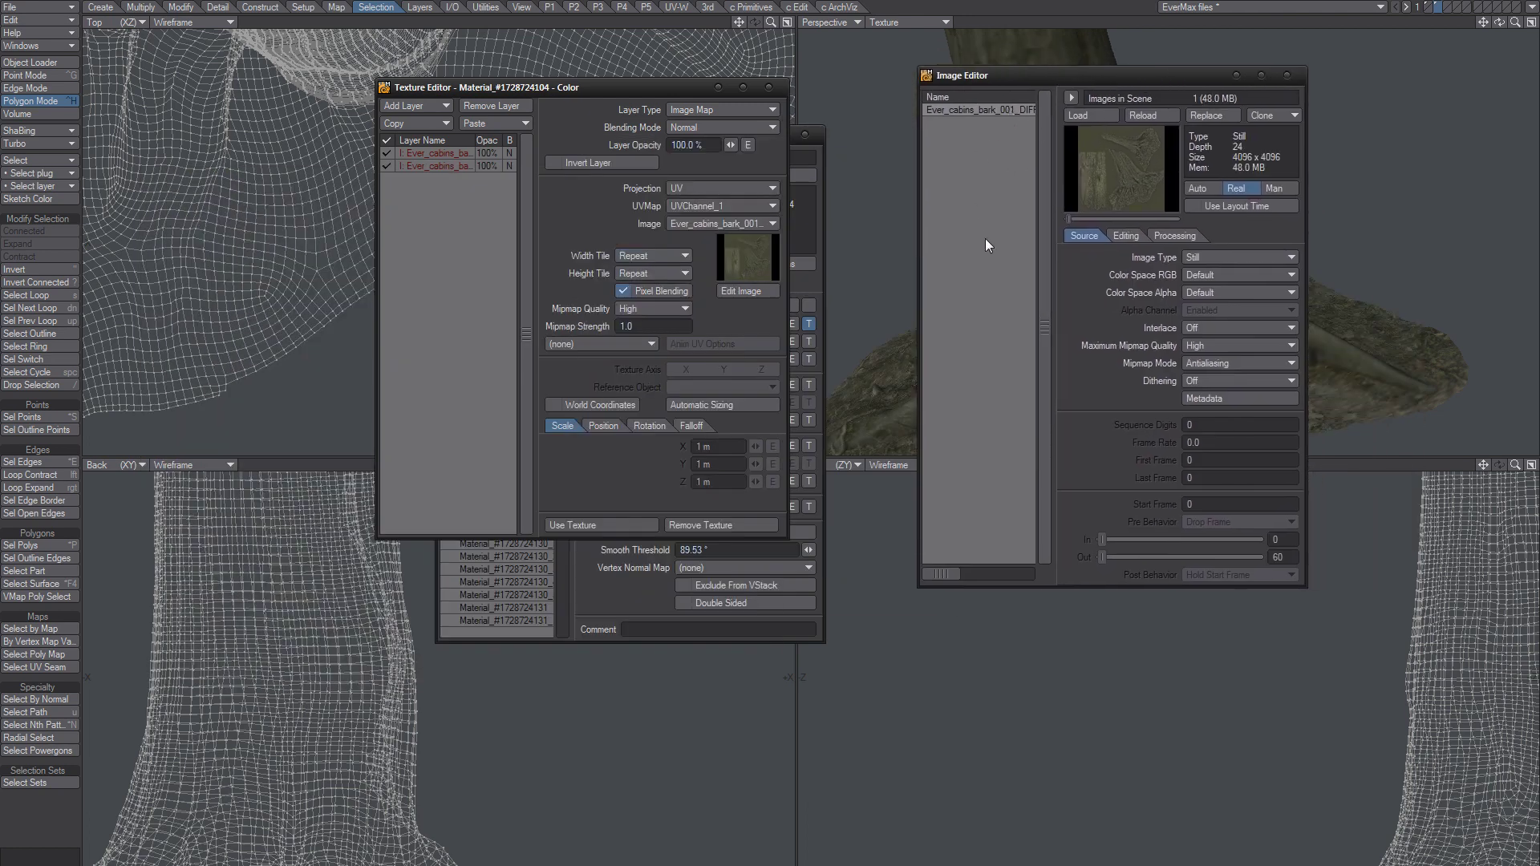
click(1285, 117)
click(996, 123)
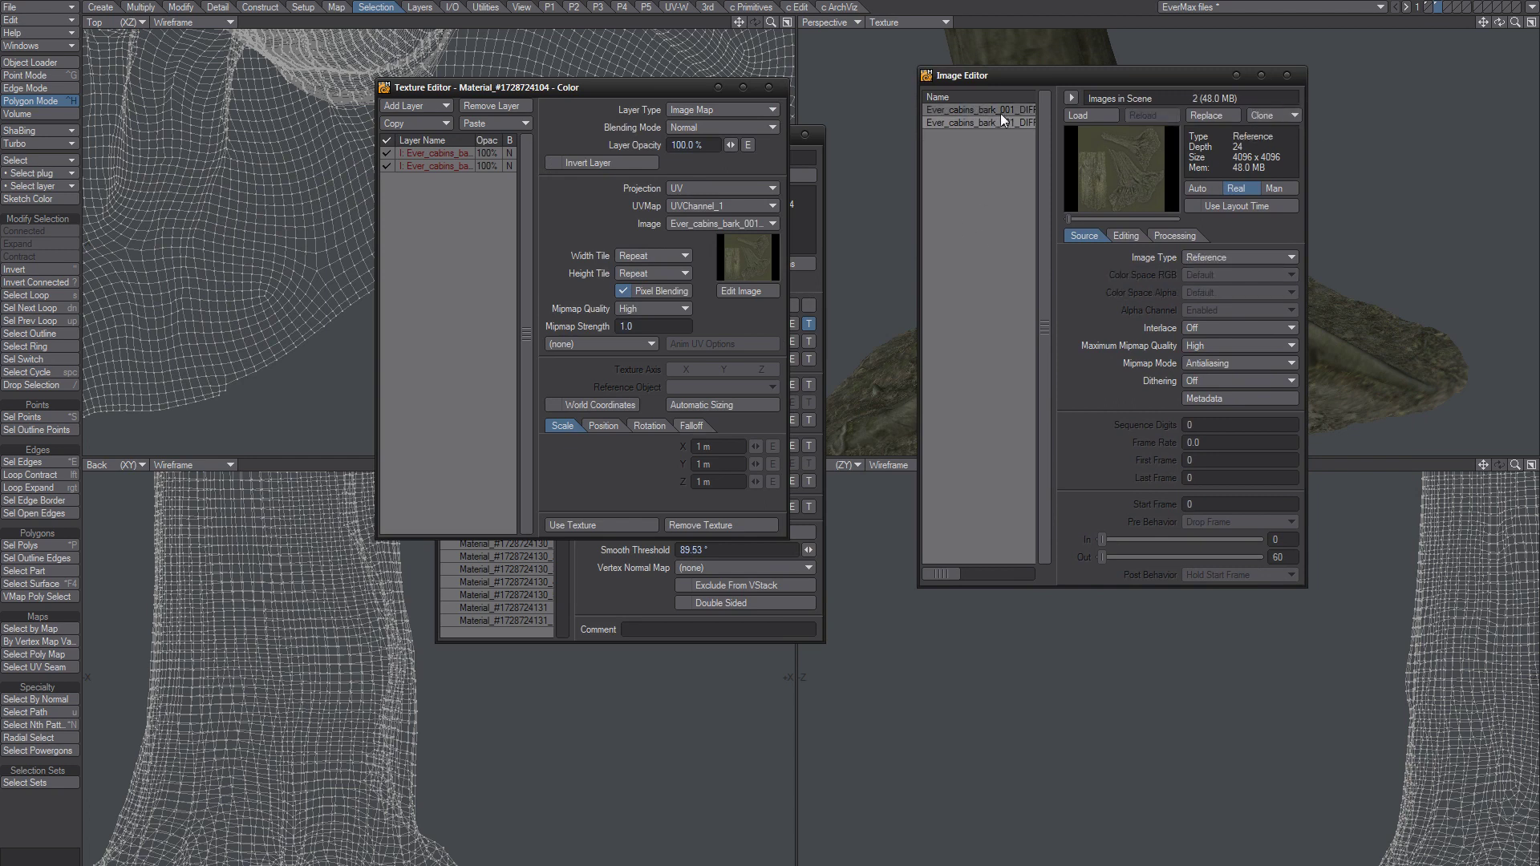
Give the second bark image instance contrast 0.45 and saturation -0.7
click(998, 110)
click(995, 122)
click(1126, 236)
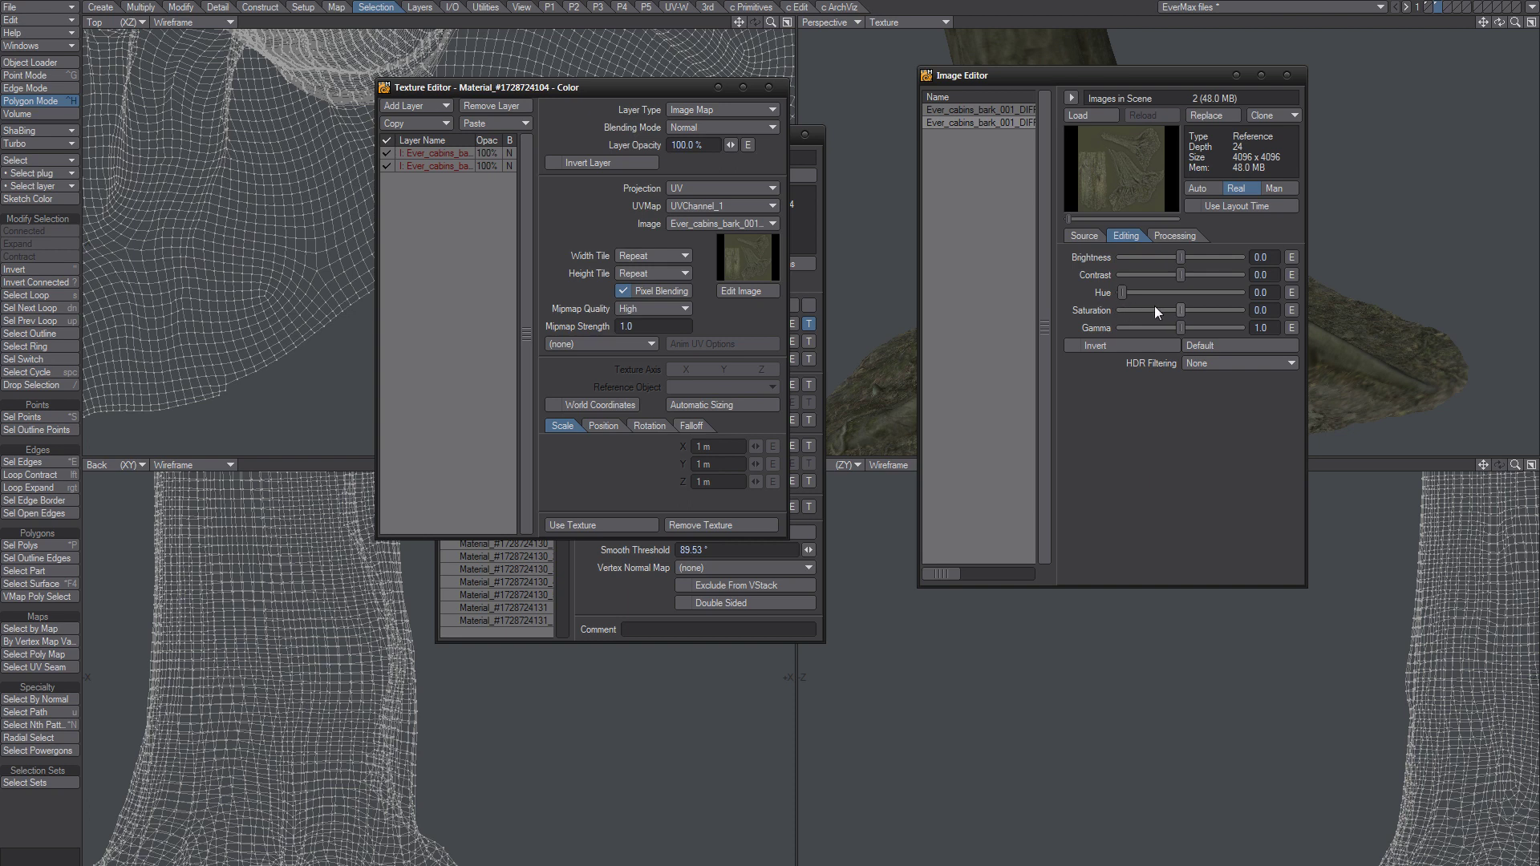
drag(1181, 274, 1143, 311)
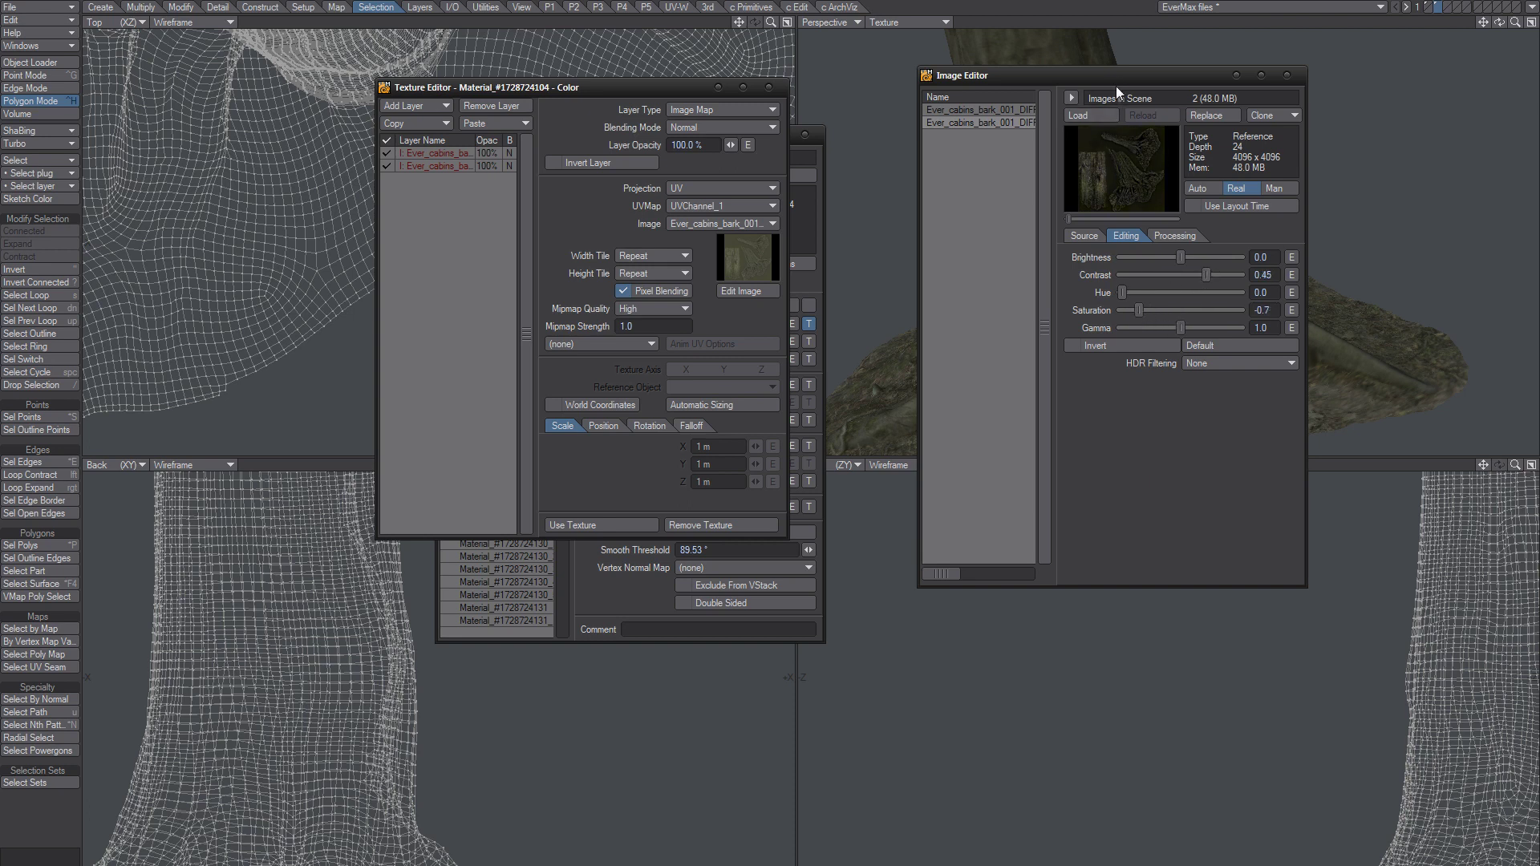
drag(1116, 86, 1148, 175)
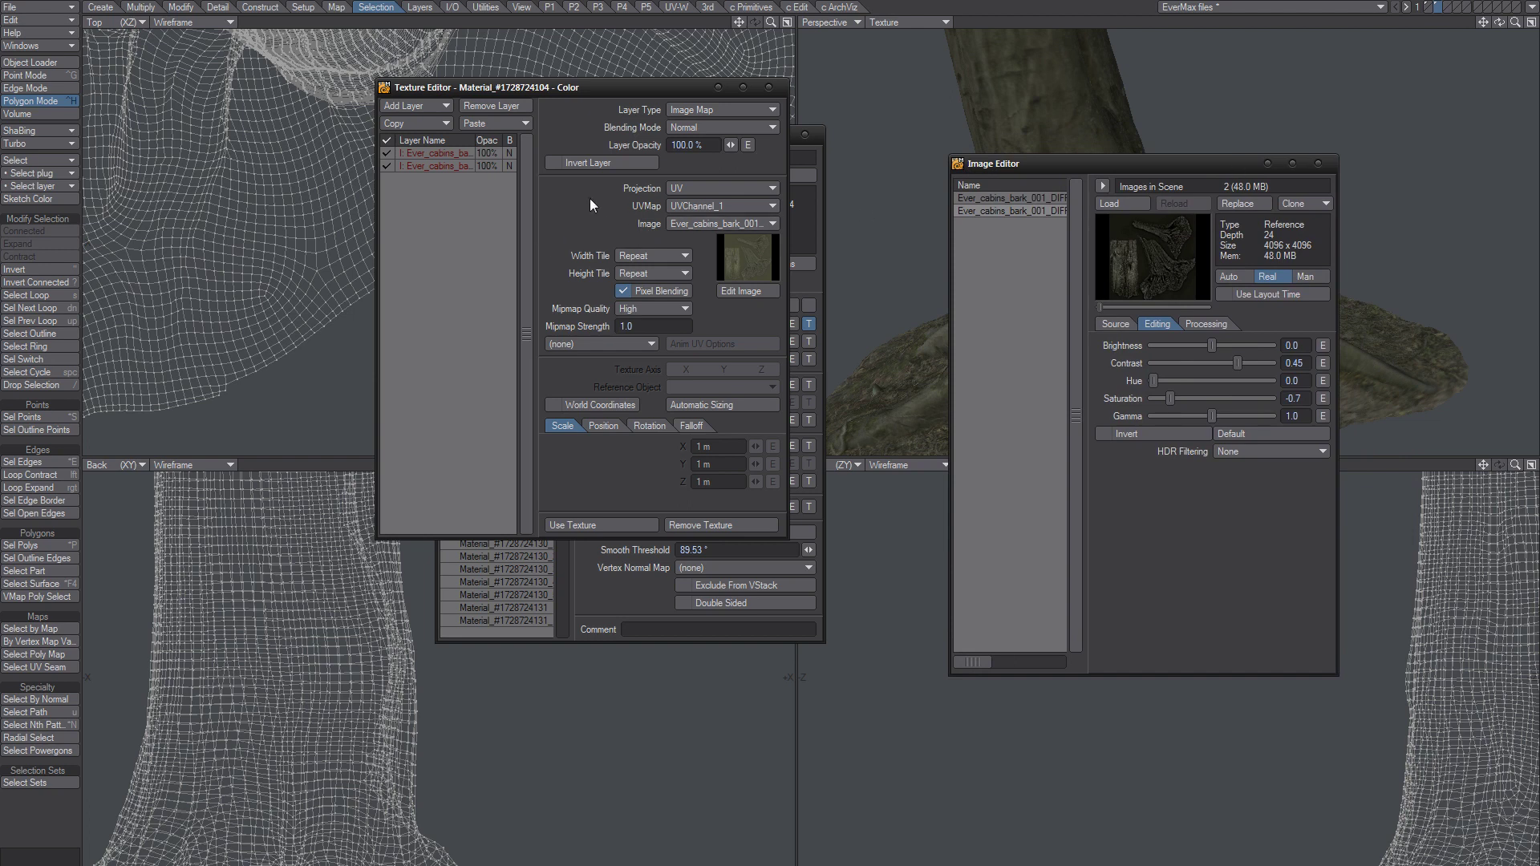
Assign the second Ever_cabins_bark image instance to the top texture layer
click(451, 154)
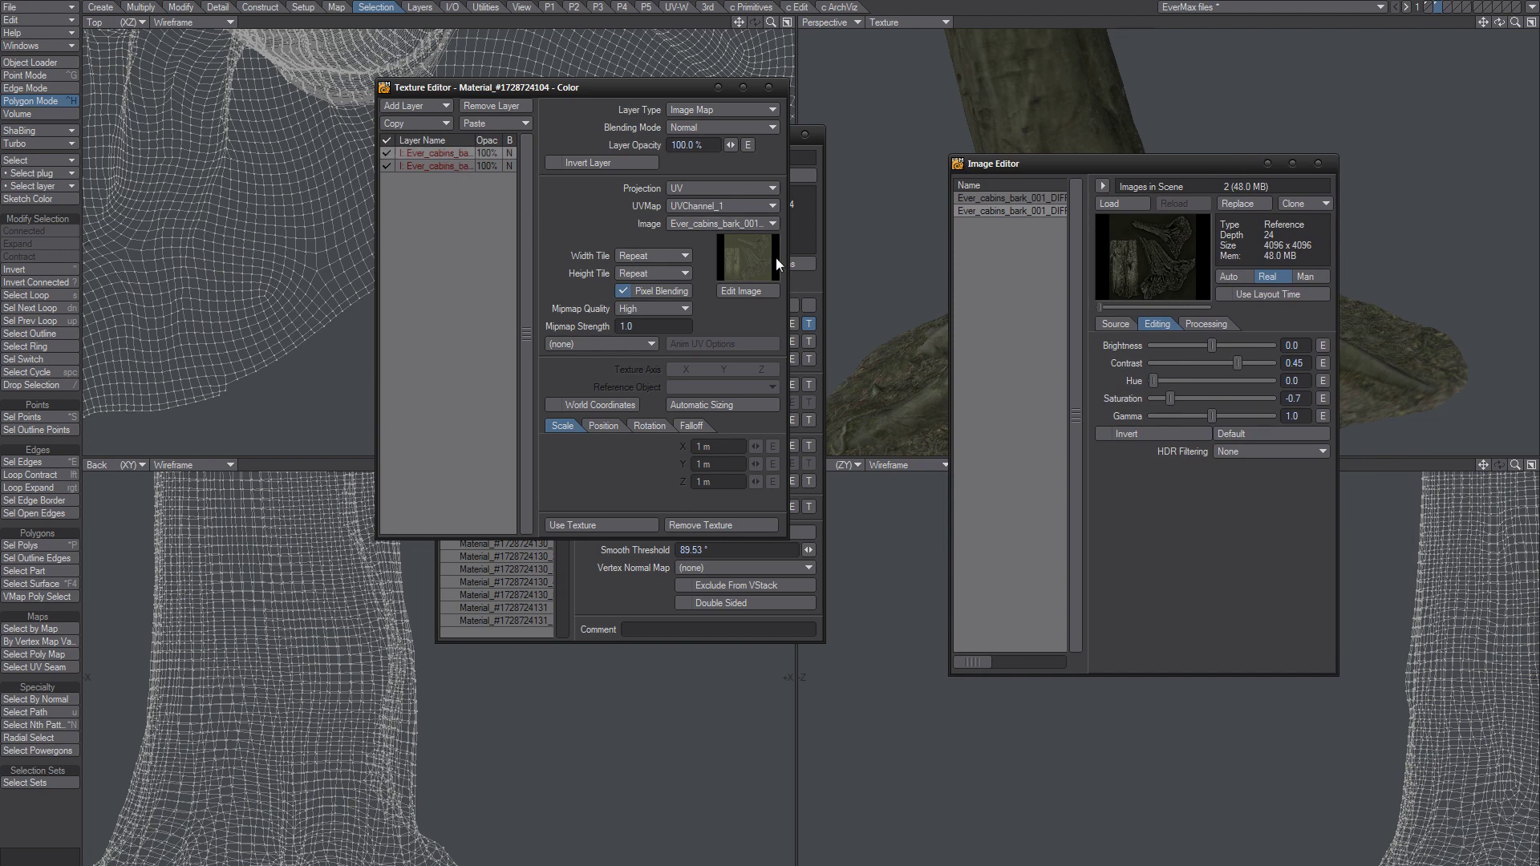
click(710, 224)
click(717, 234)
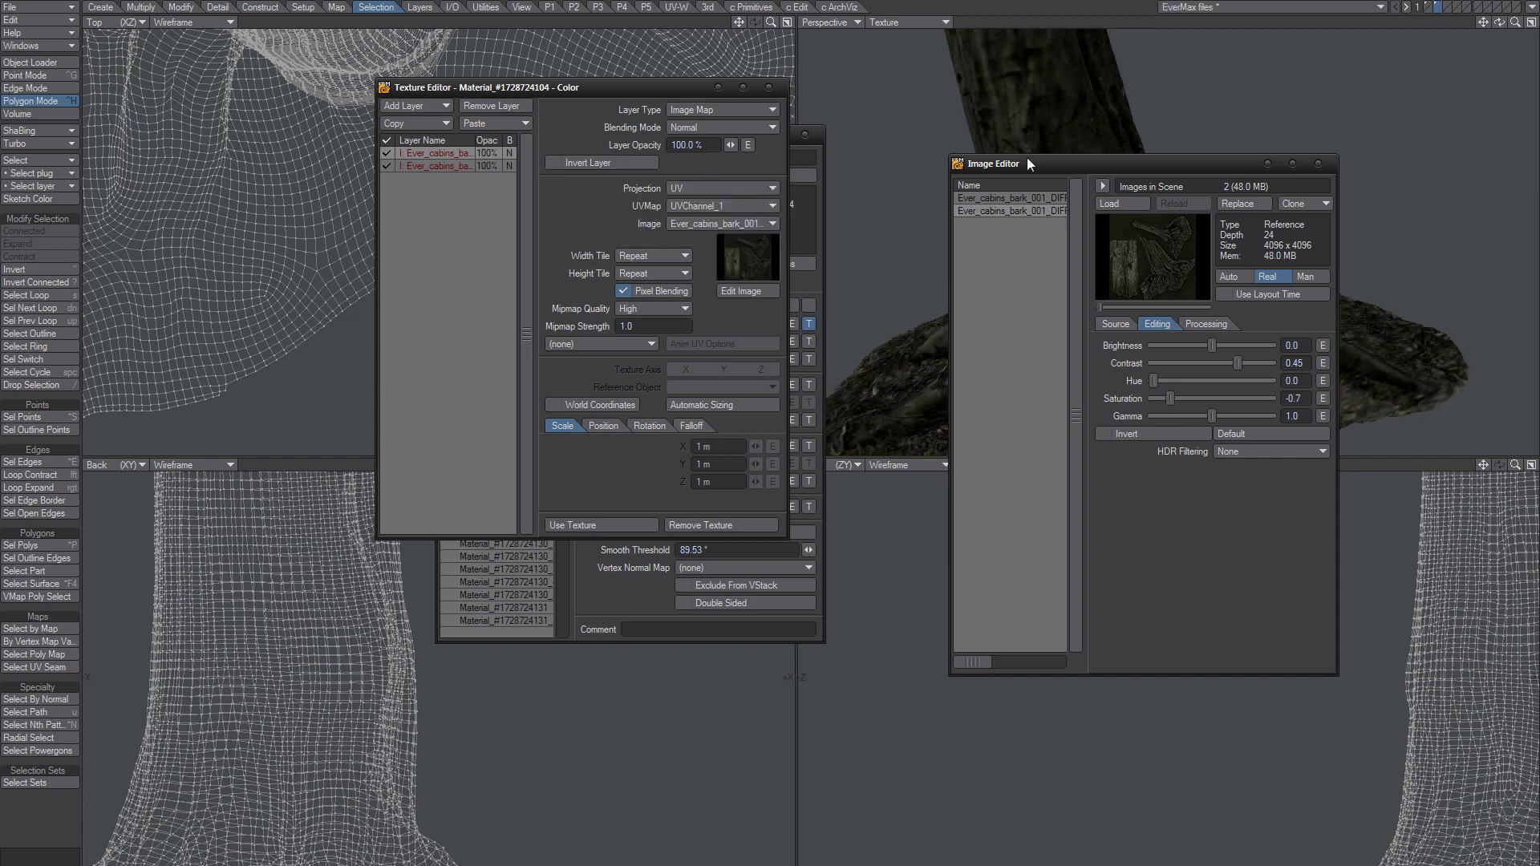
drag(1037, 165, 1364, 177)
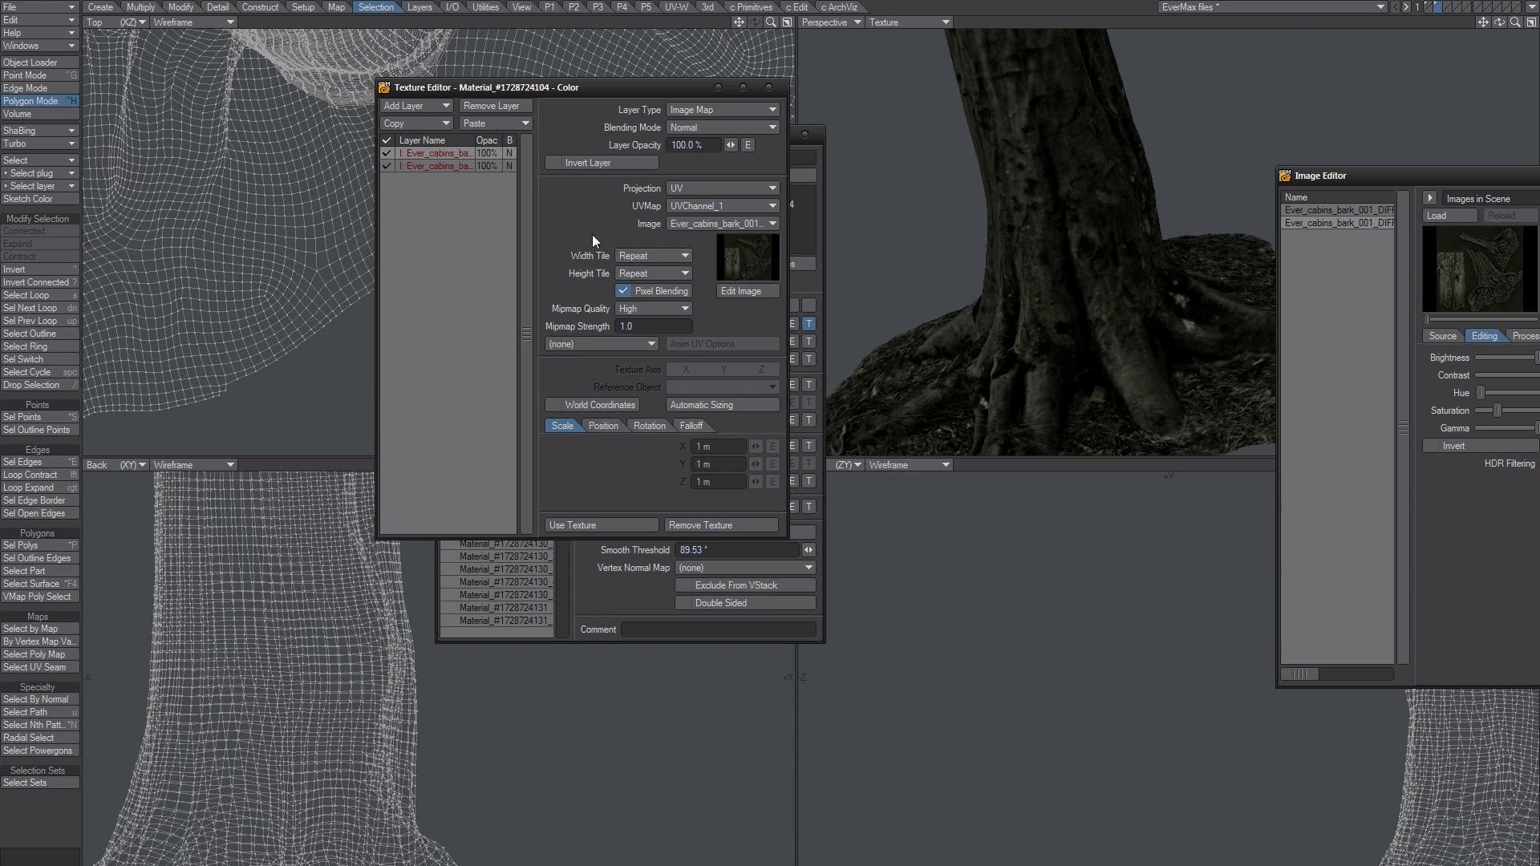
Try PShop Multiply blending on the top bark layer, then switch it to PShop Overlay
click(726, 129)
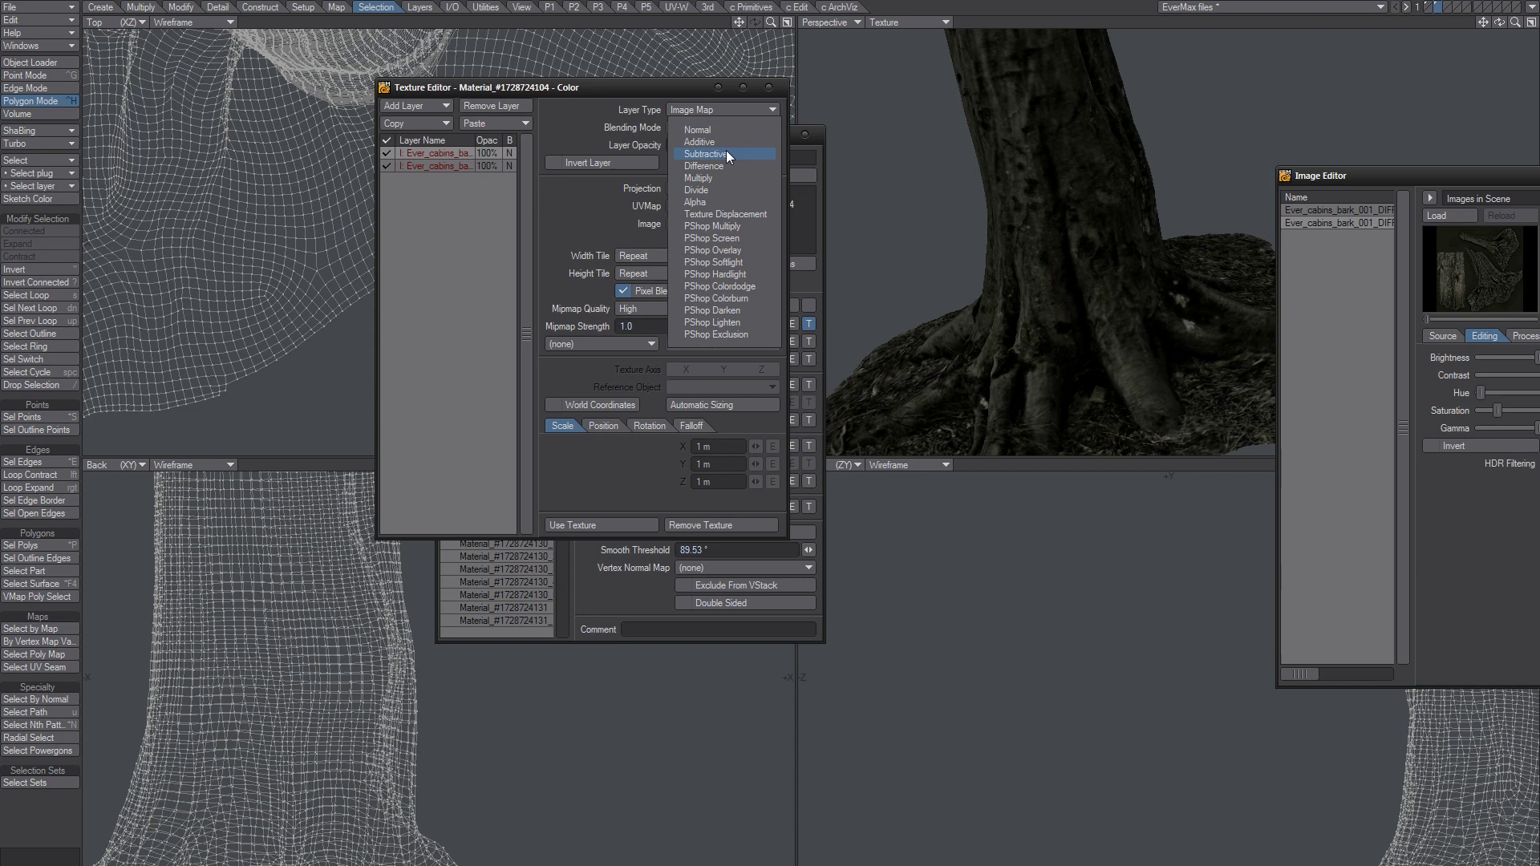
click(741, 226)
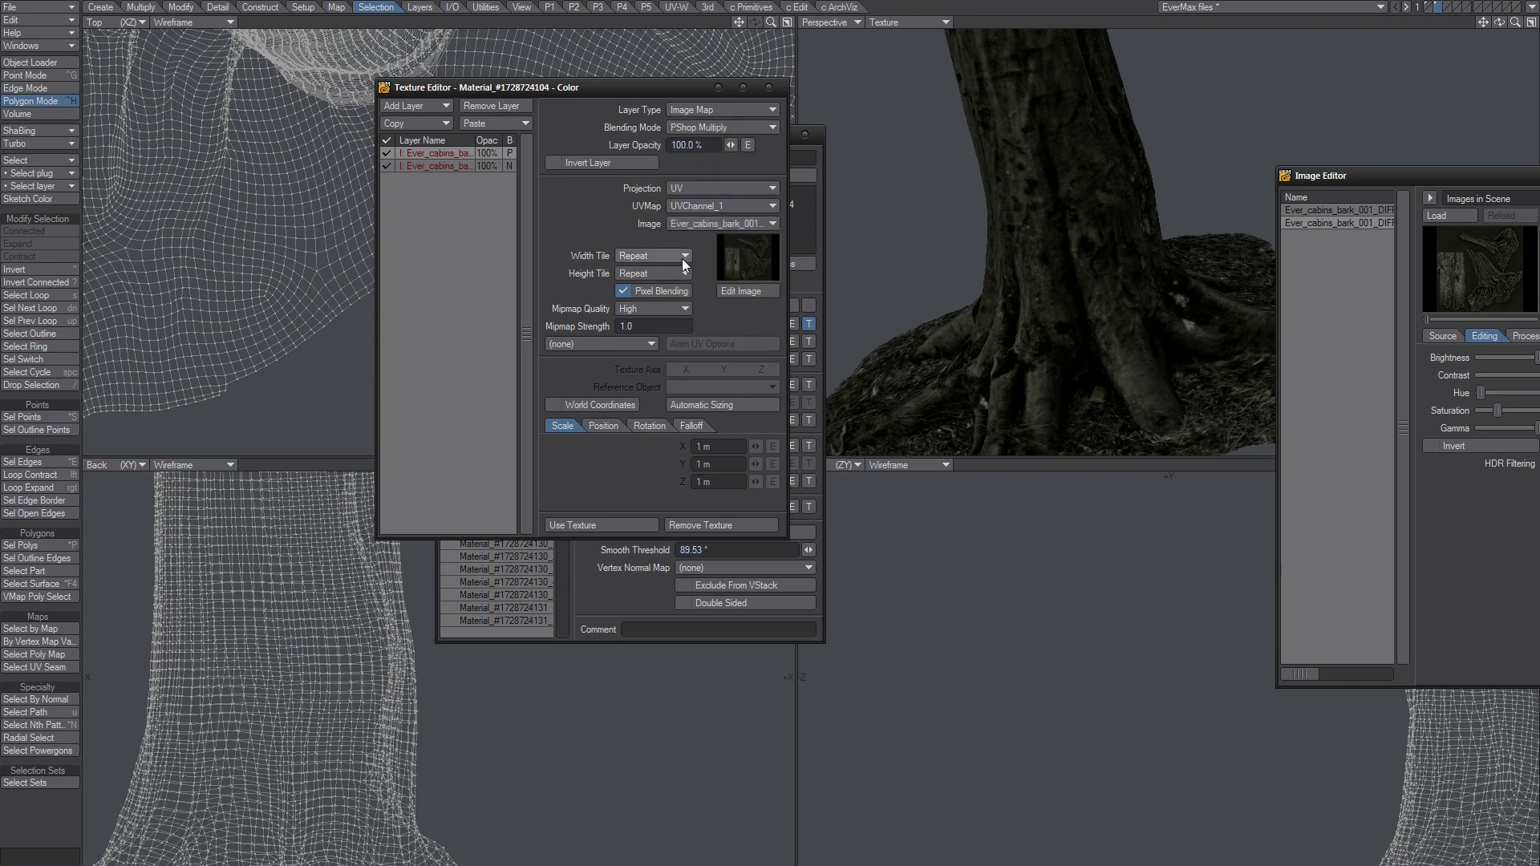
click(700, 125)
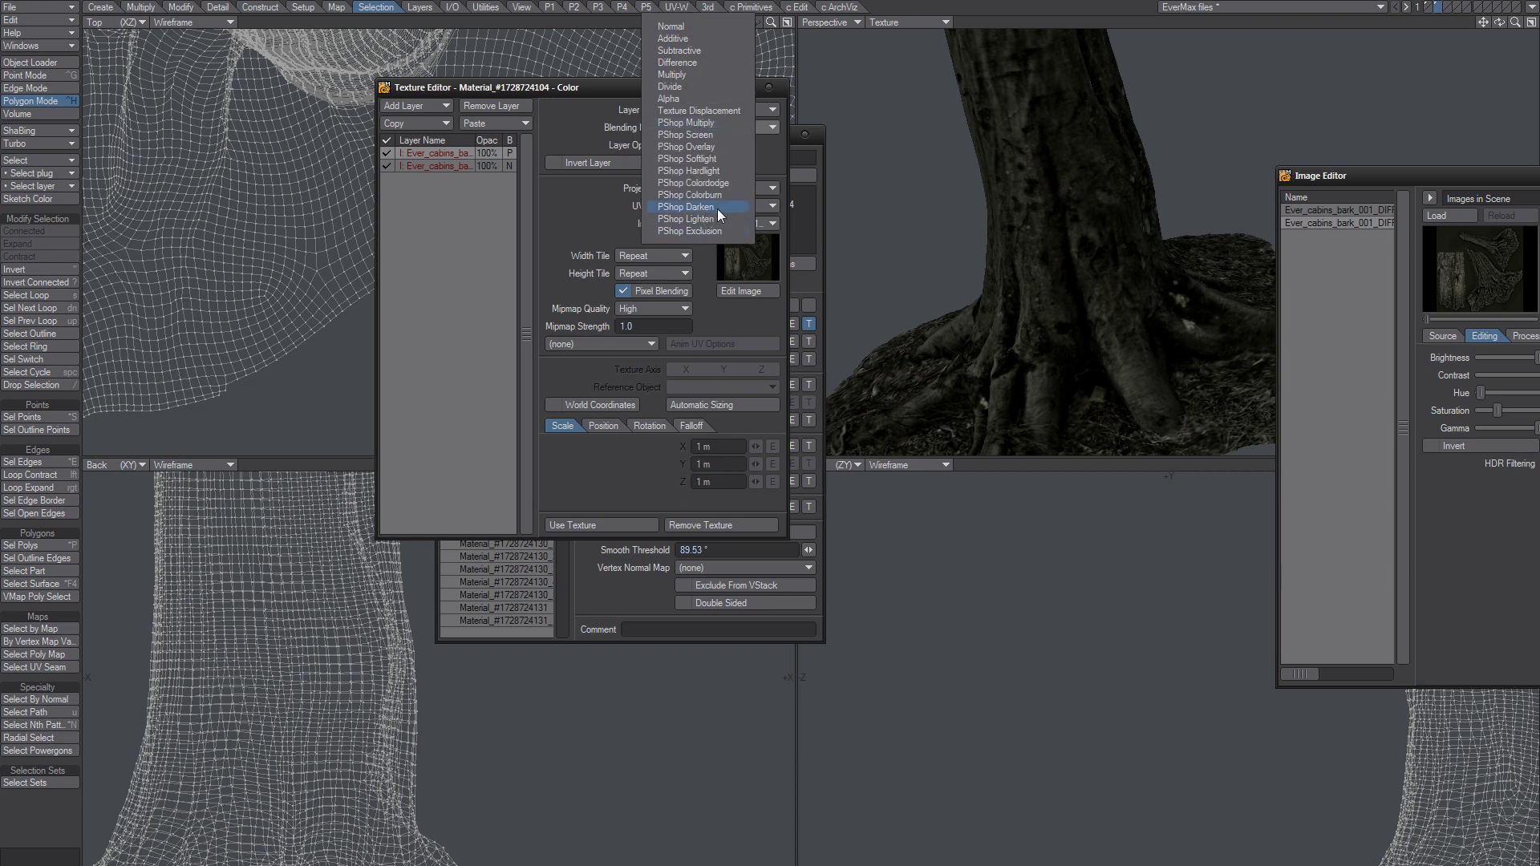
click(719, 148)
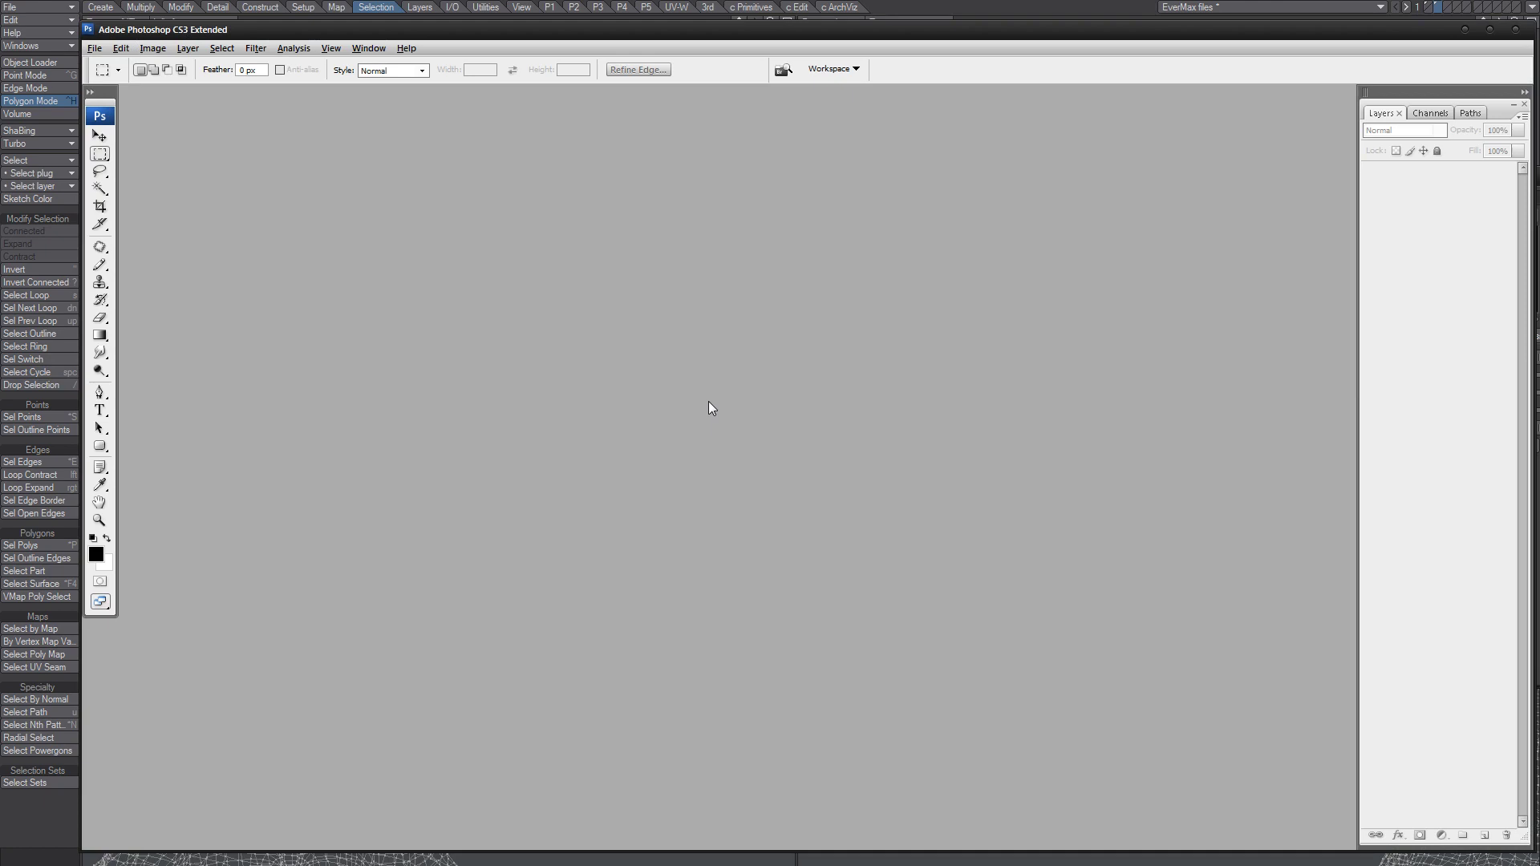
Create the blank Untitled-1 document in Photoshop and pick the Pencil tool
key(ctrl+n)
key(Return)
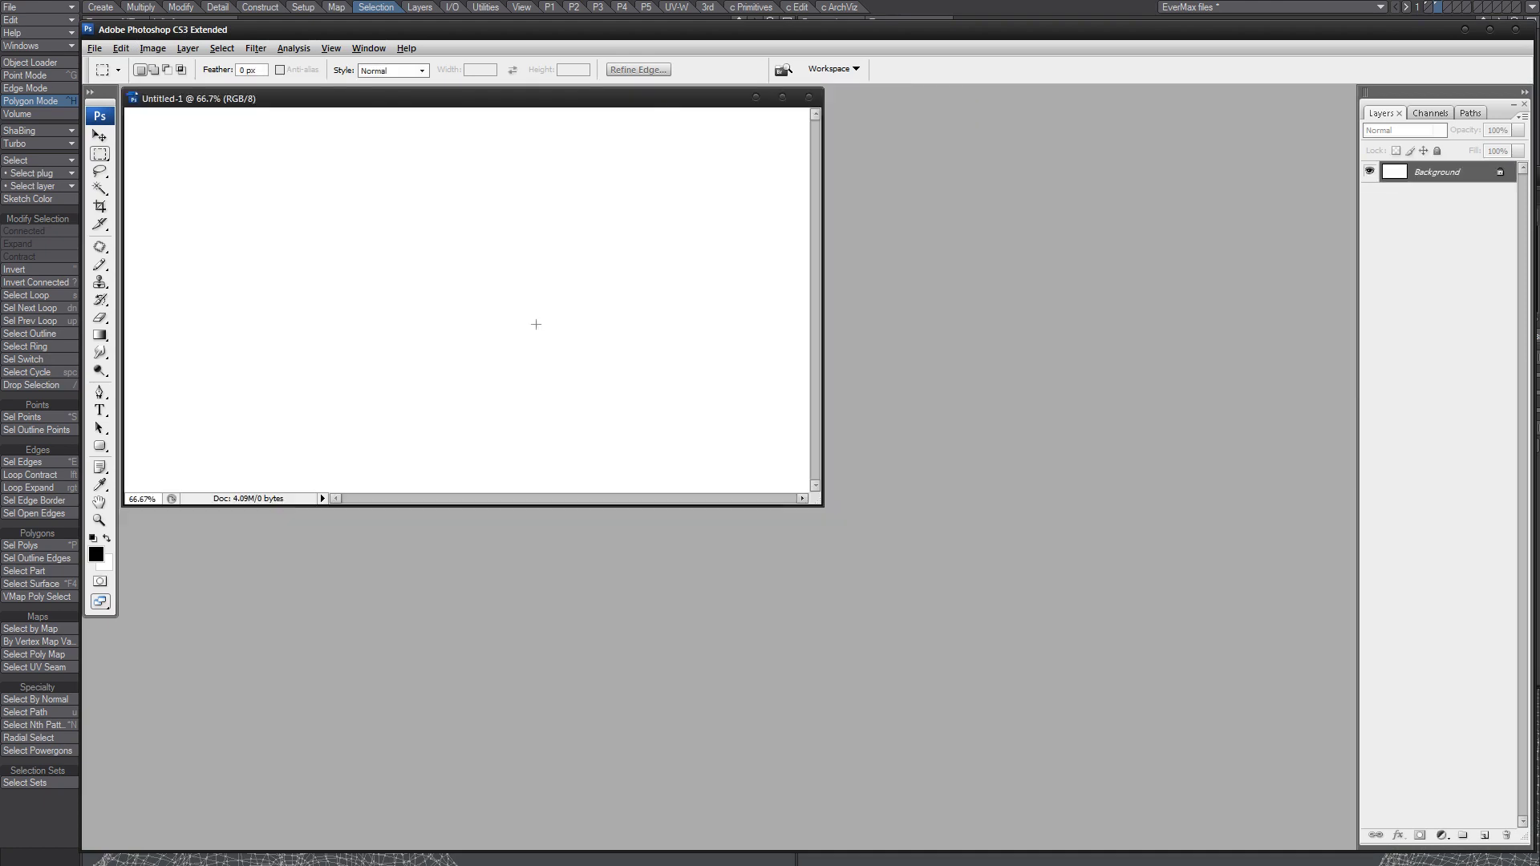
key(b)
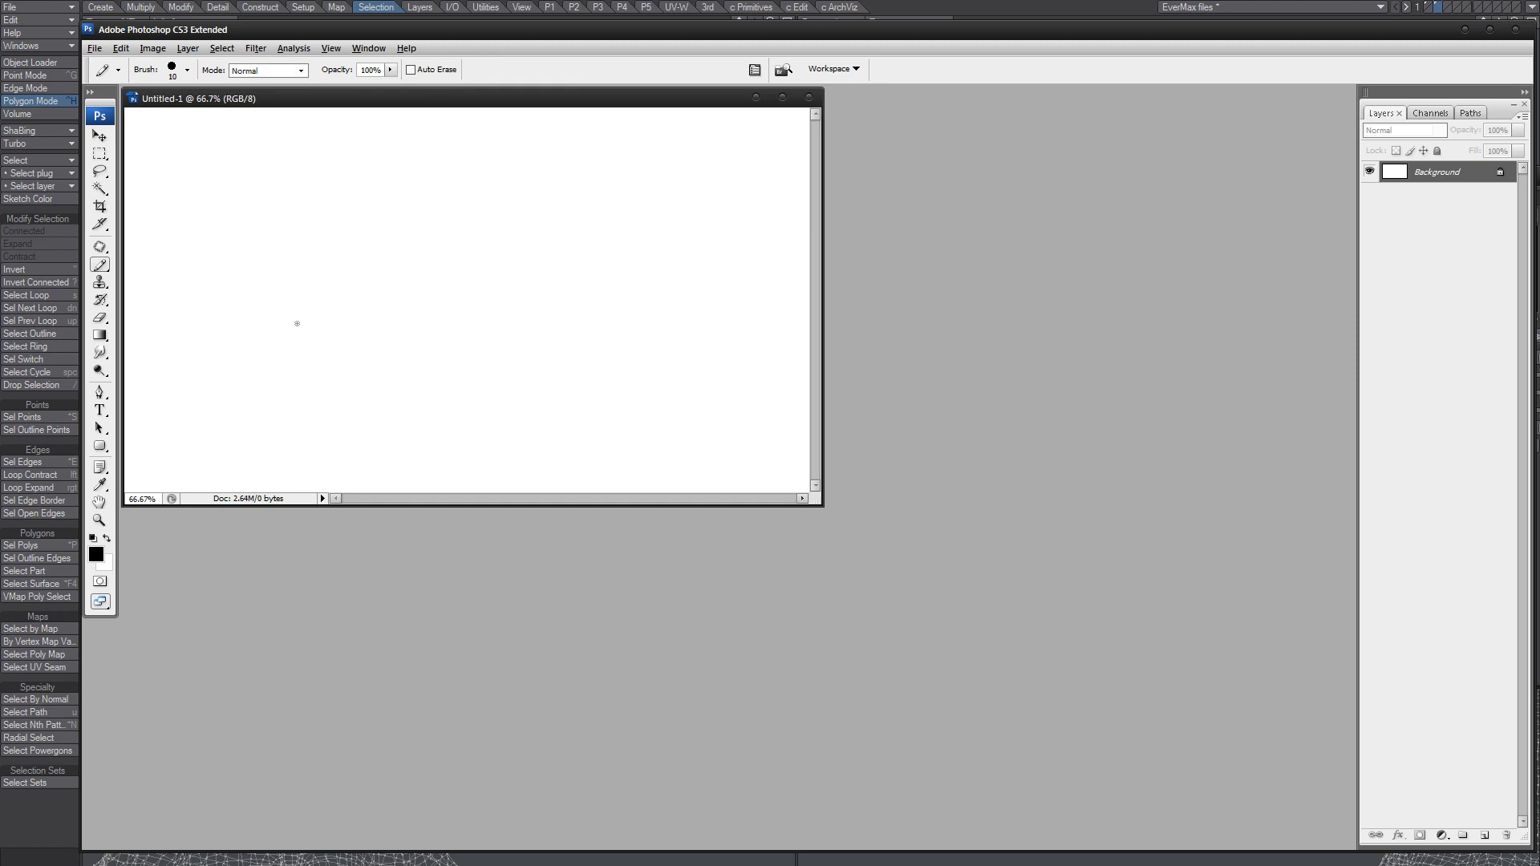
Pick red as the foreground colour and pencil a scribble near the canvas centre
click(95, 555)
click(1276, 144)
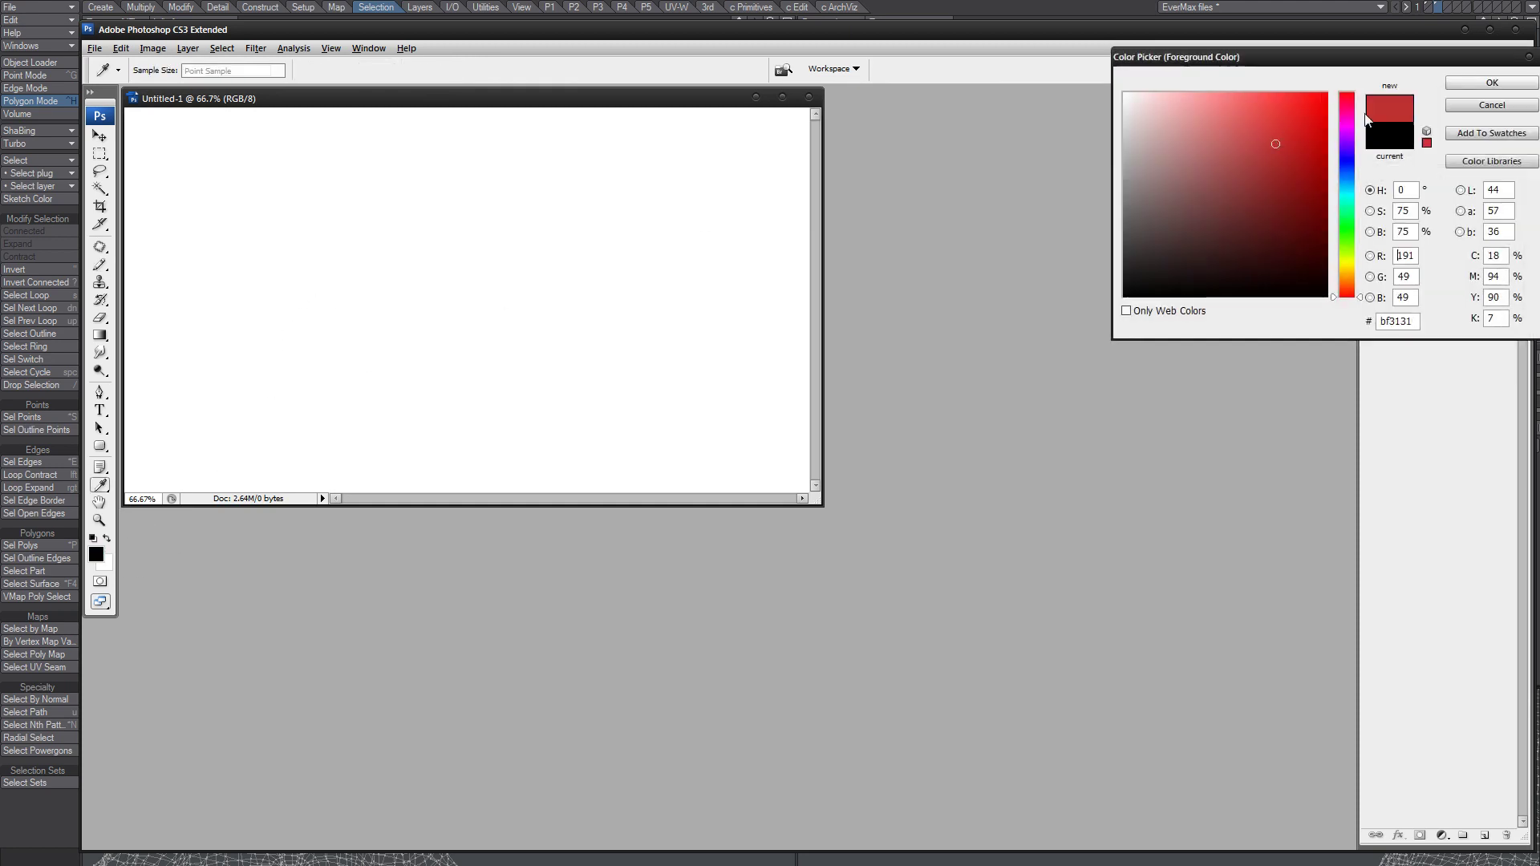
click(1475, 86)
mouse_move(346, 316)
mouse_down()
mouse_move(476, 249)
mouse_move(402, 283)
mouse_move(378, 340)
mouse_move(538, 321)
mouse_move(491, 378)
mouse_up()
Smear the red scribble with a 100-size Smudge brush and add a new layer
key(r)
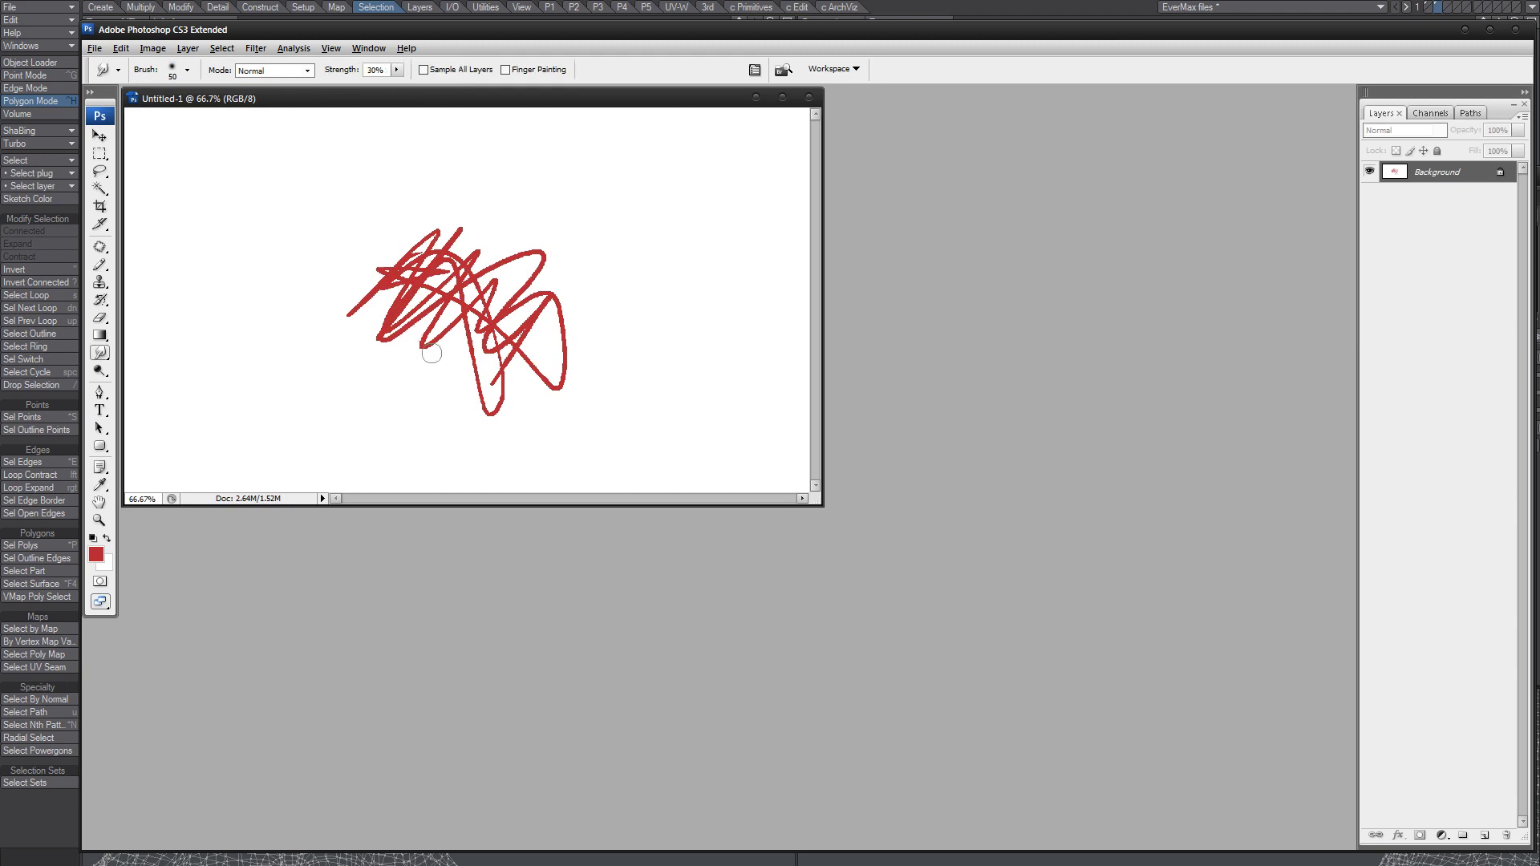
key(bracketright)
mouse_move(445, 304)
mouse_down()
mouse_move(417, 343)
mouse_move(451, 265)
mouse_move(515, 346)
mouse_move(436, 377)
mouse_move(429, 264)
mouse_move(459, 296)
mouse_move(385, 346)
mouse_move(406, 371)
mouse_move(469, 321)
mouse_move(499, 401)
mouse_up()
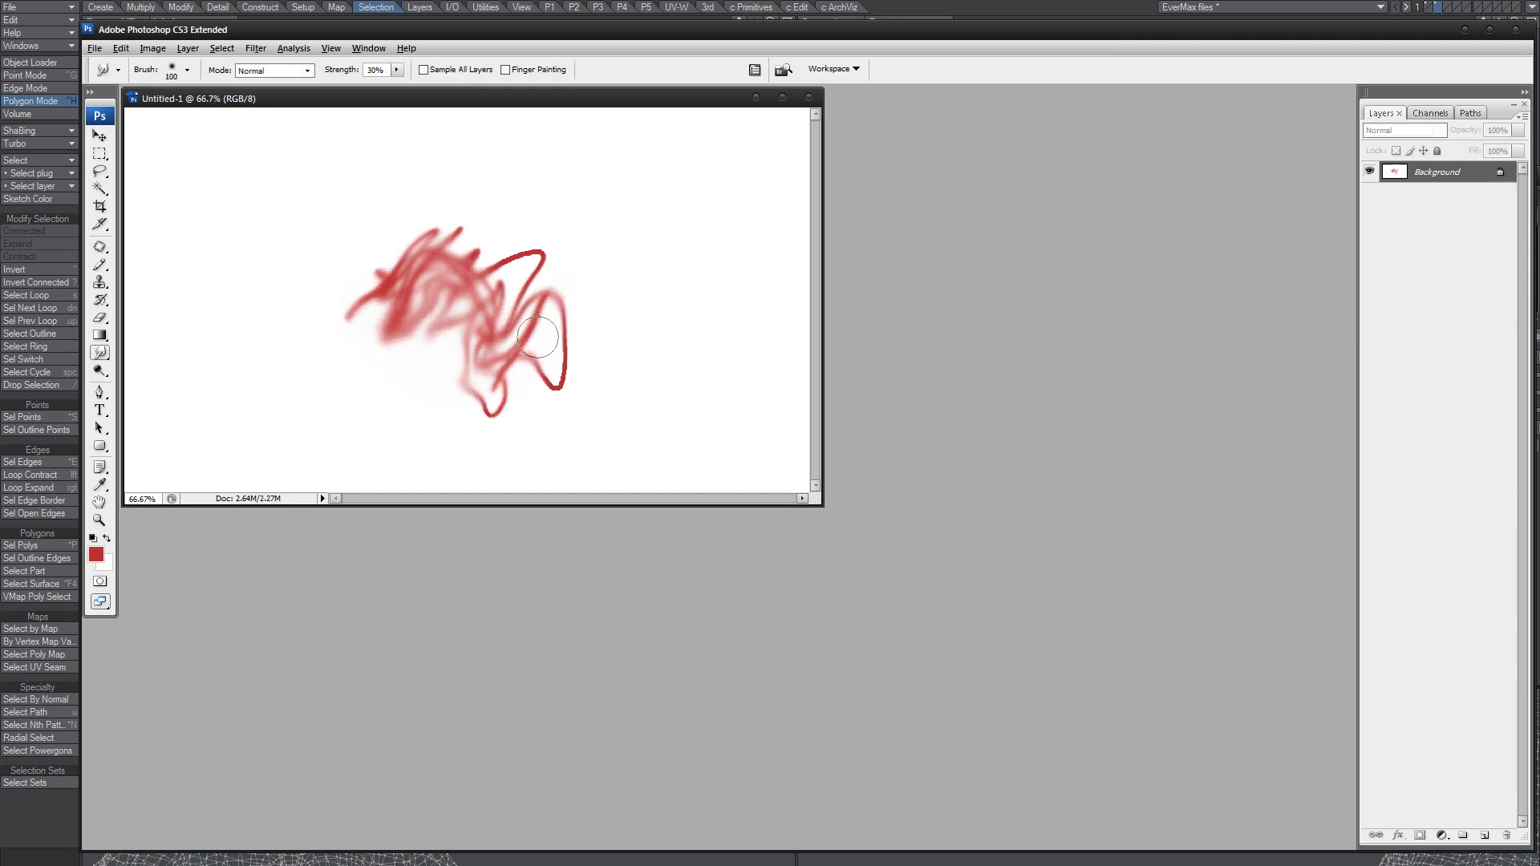
key(b)
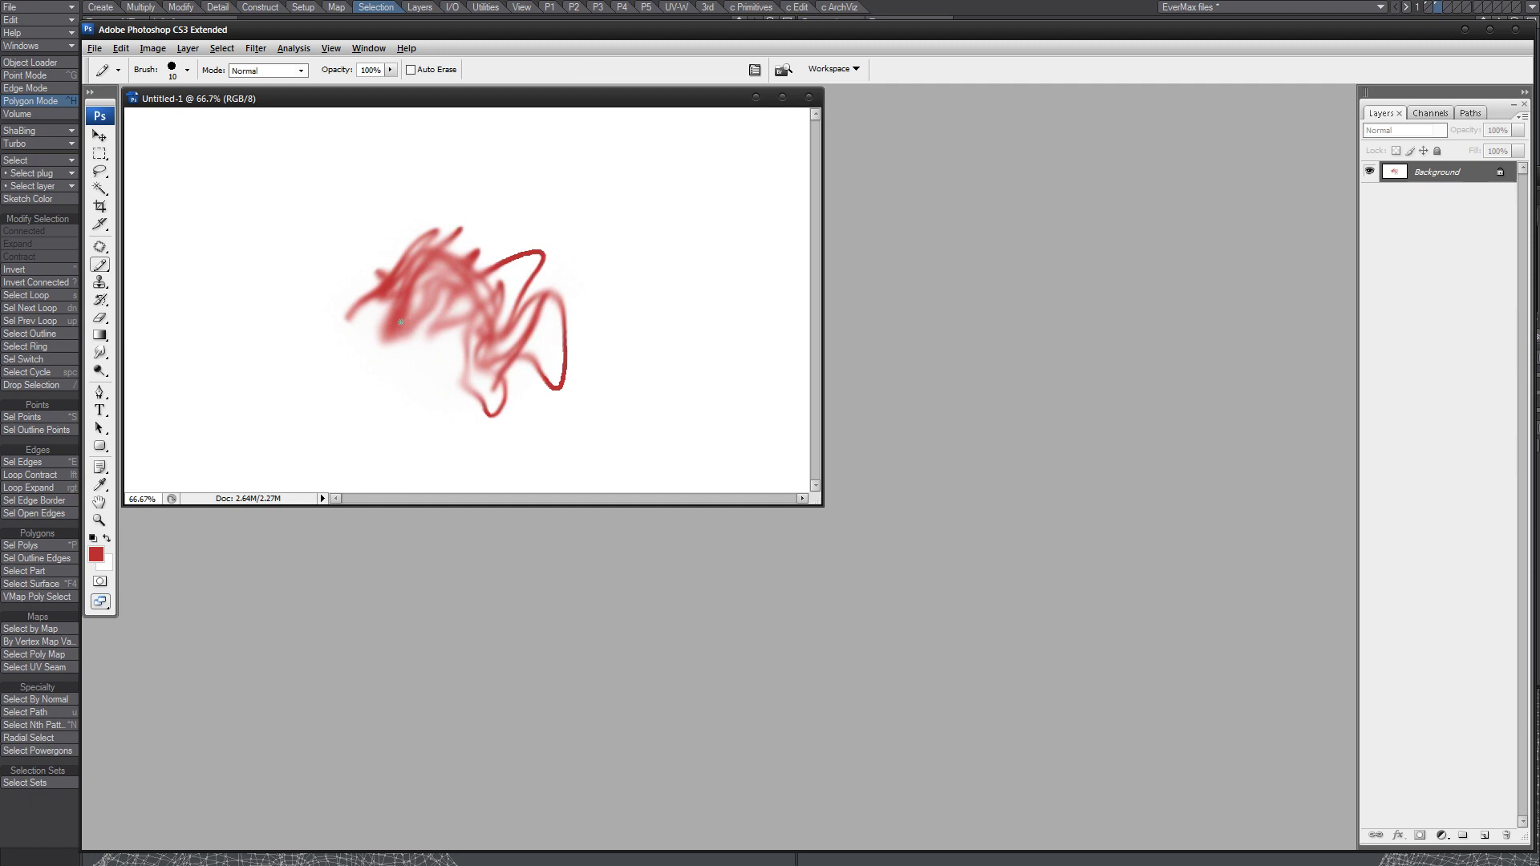
key(ctrl+shift+n)
On Layer 1, draw a size-25 pencil zigzag across the red scribble and desaturate it
key(Return)
key(bracketright)
key(bracketright)
key(bracketright)
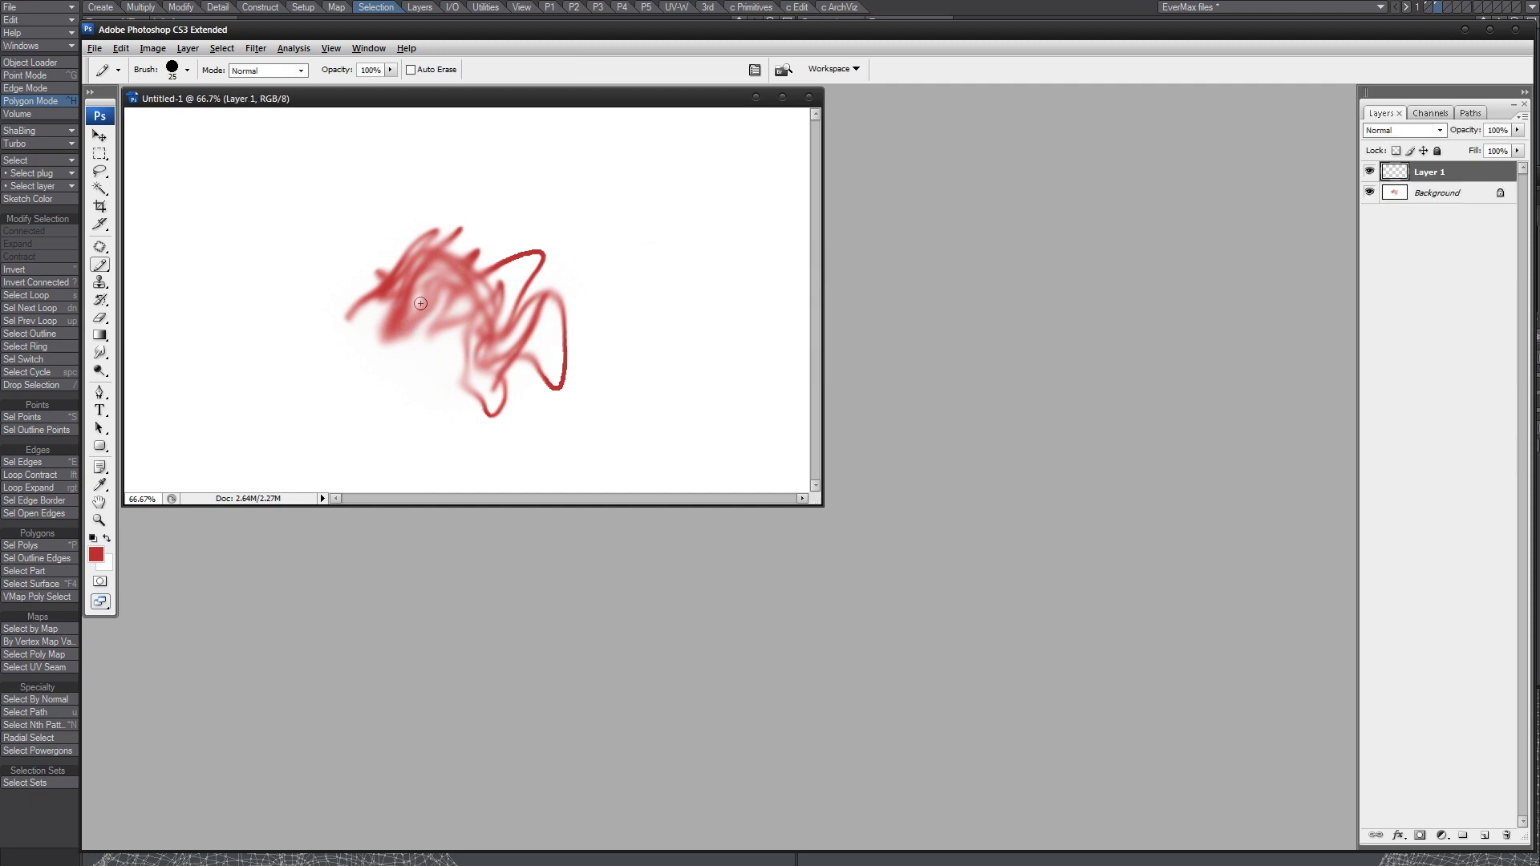
mouse_move(373, 318)
mouse_down()
mouse_move(419, 264)
mouse_move(469, 298)
mouse_move(465, 353)
mouse_up()
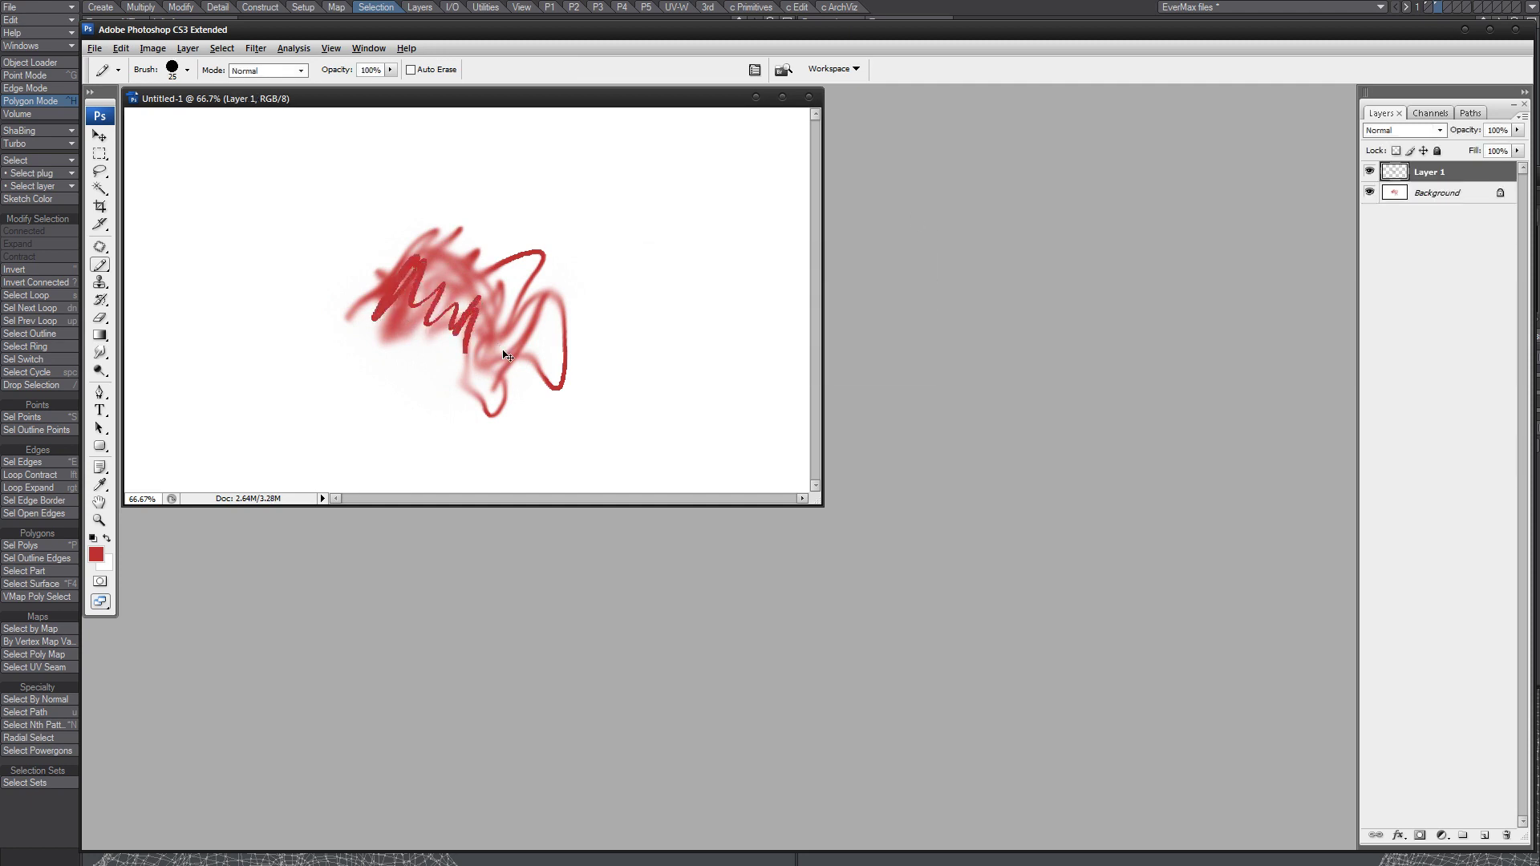
key(ctrl+shift+u)
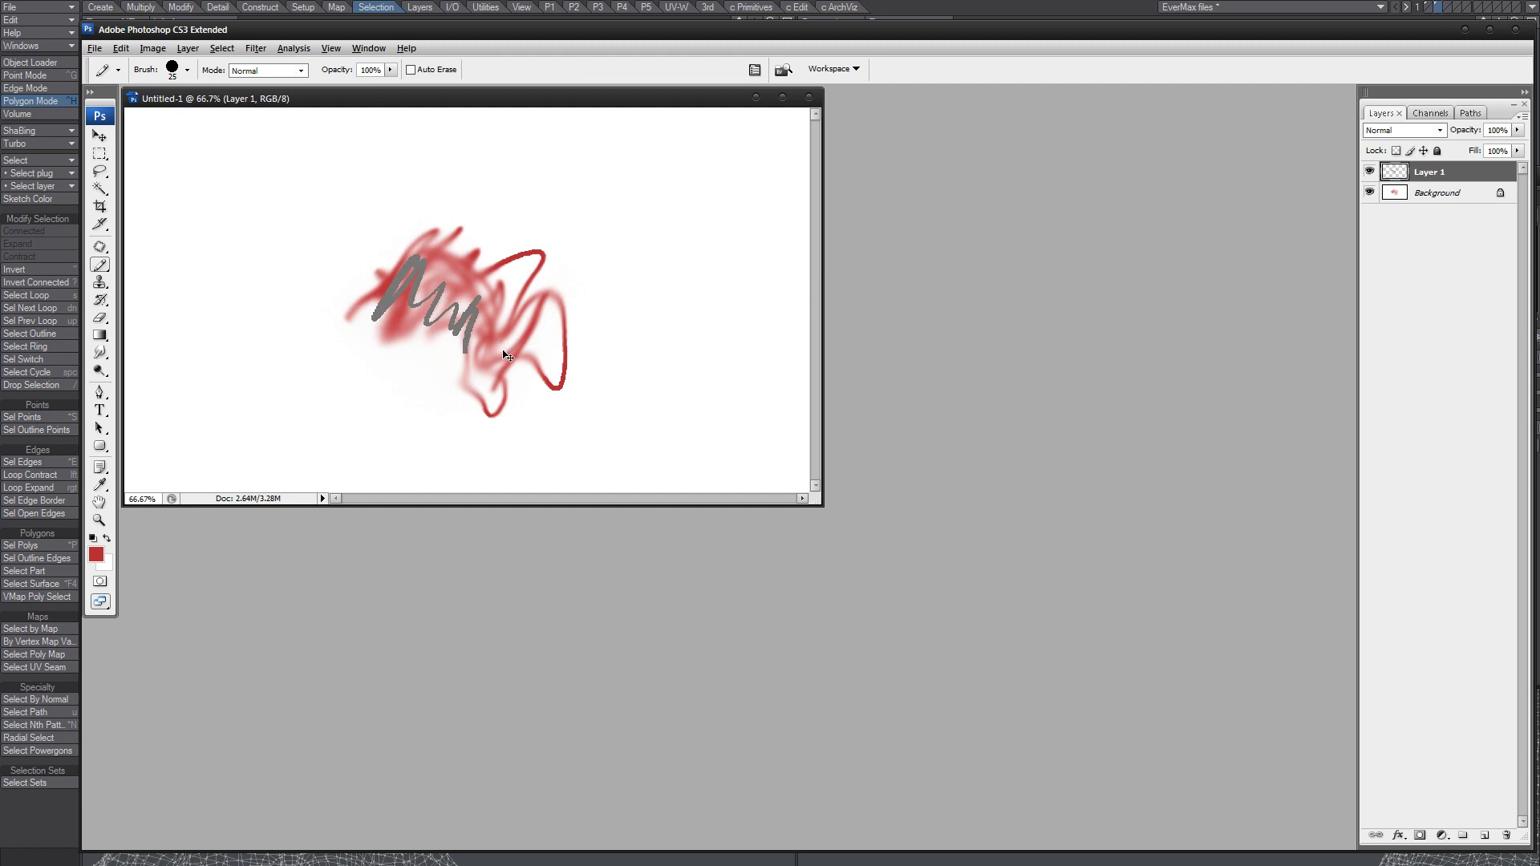
Darken the grey zigzag stroke with a Curves adjustment
key(ctrl+m)
mouse_move(1055, 312)
mouse_down()
mouse_move(1019, 275)
mouse_move(1094, 321)
mouse_up()
click(1209, 164)
key(a)
drag(341, 234, 374, 244)
key(shift+a)
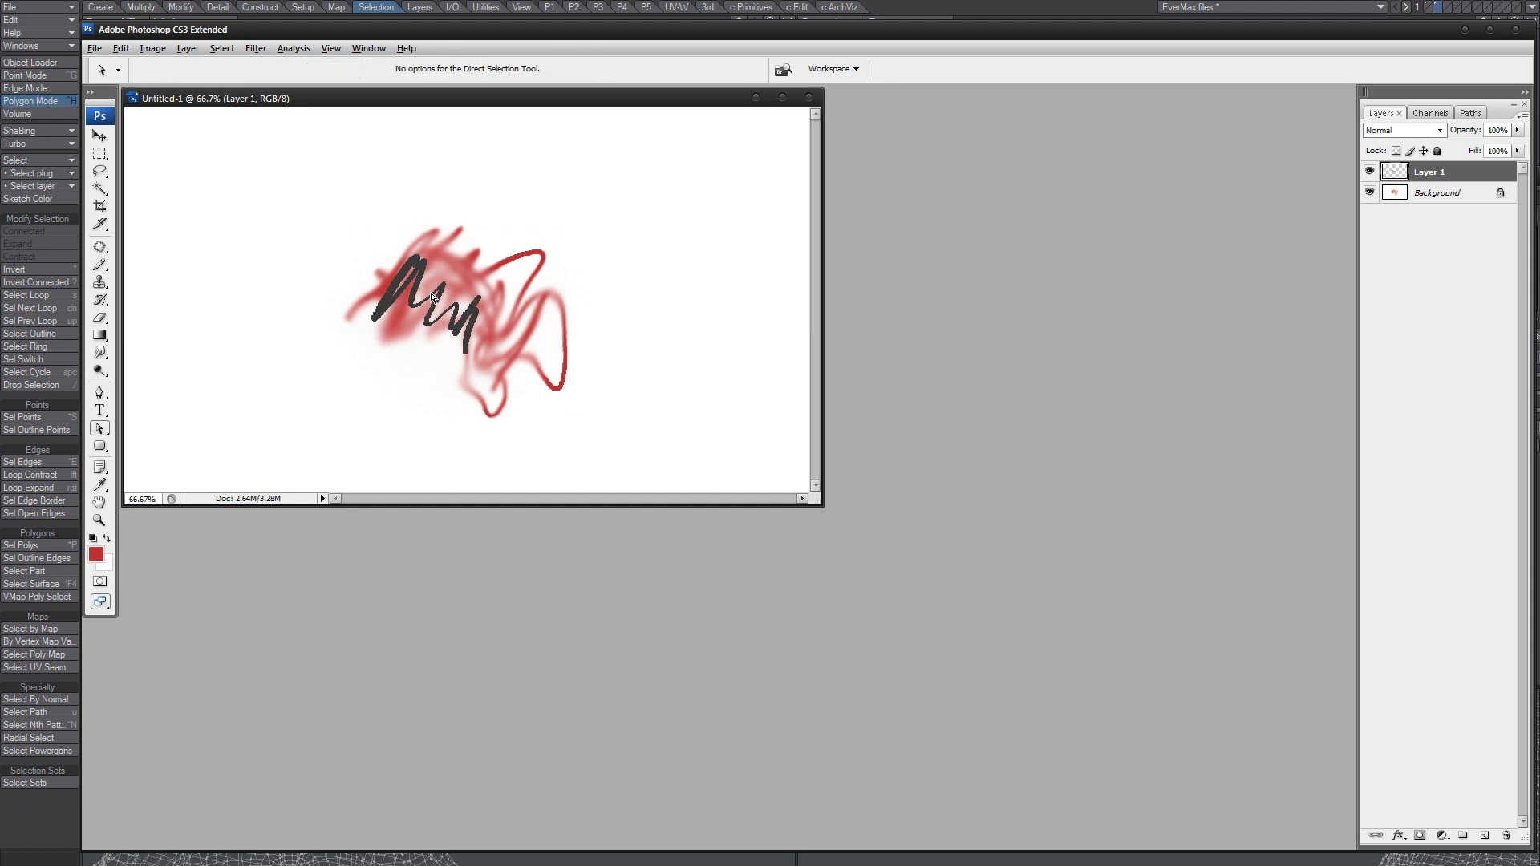
Zoom in and frame the strokes on the canvas
key(z)
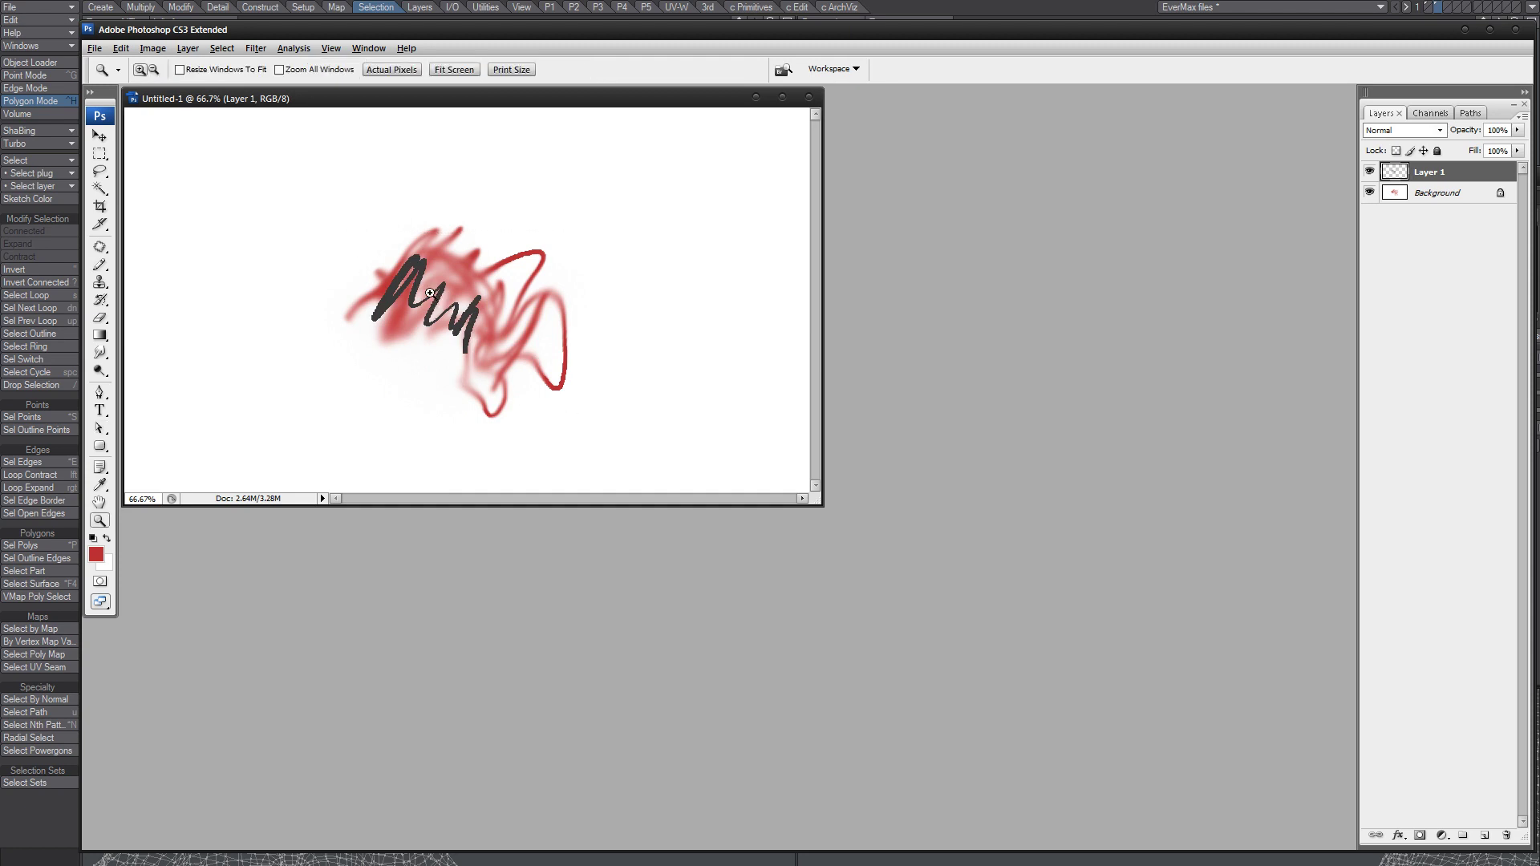
drag(357, 228, 563, 401)
mouse_move(525, 349)
mouse_down()
mouse_move(629, 396)
mouse_move(617, 326)
mouse_up()
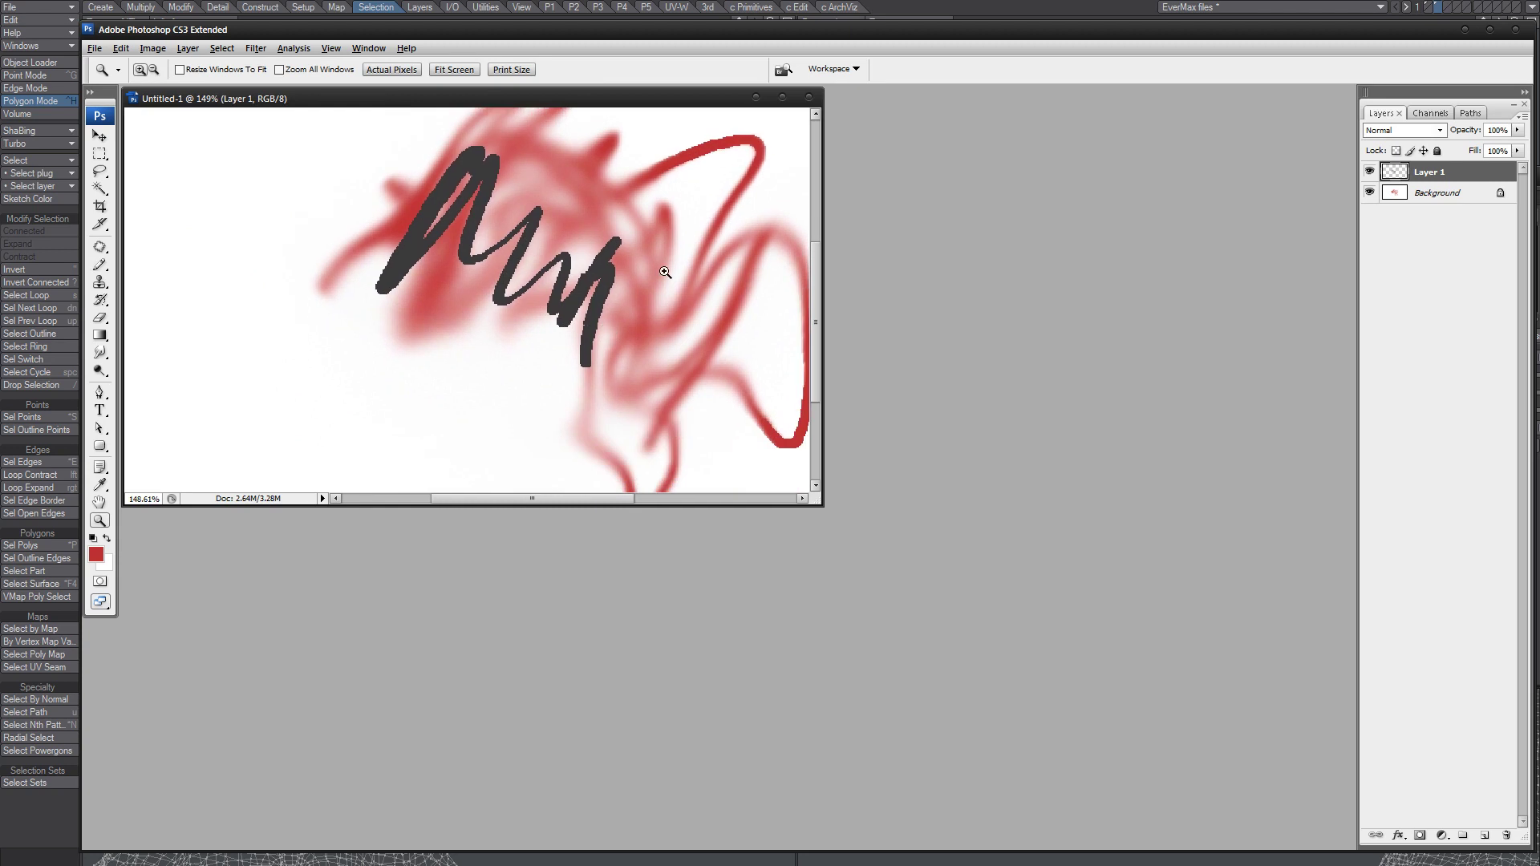
Try Darken and Overlay on Layer 1, then set it to Multiply at 60% opacity
click(1405, 131)
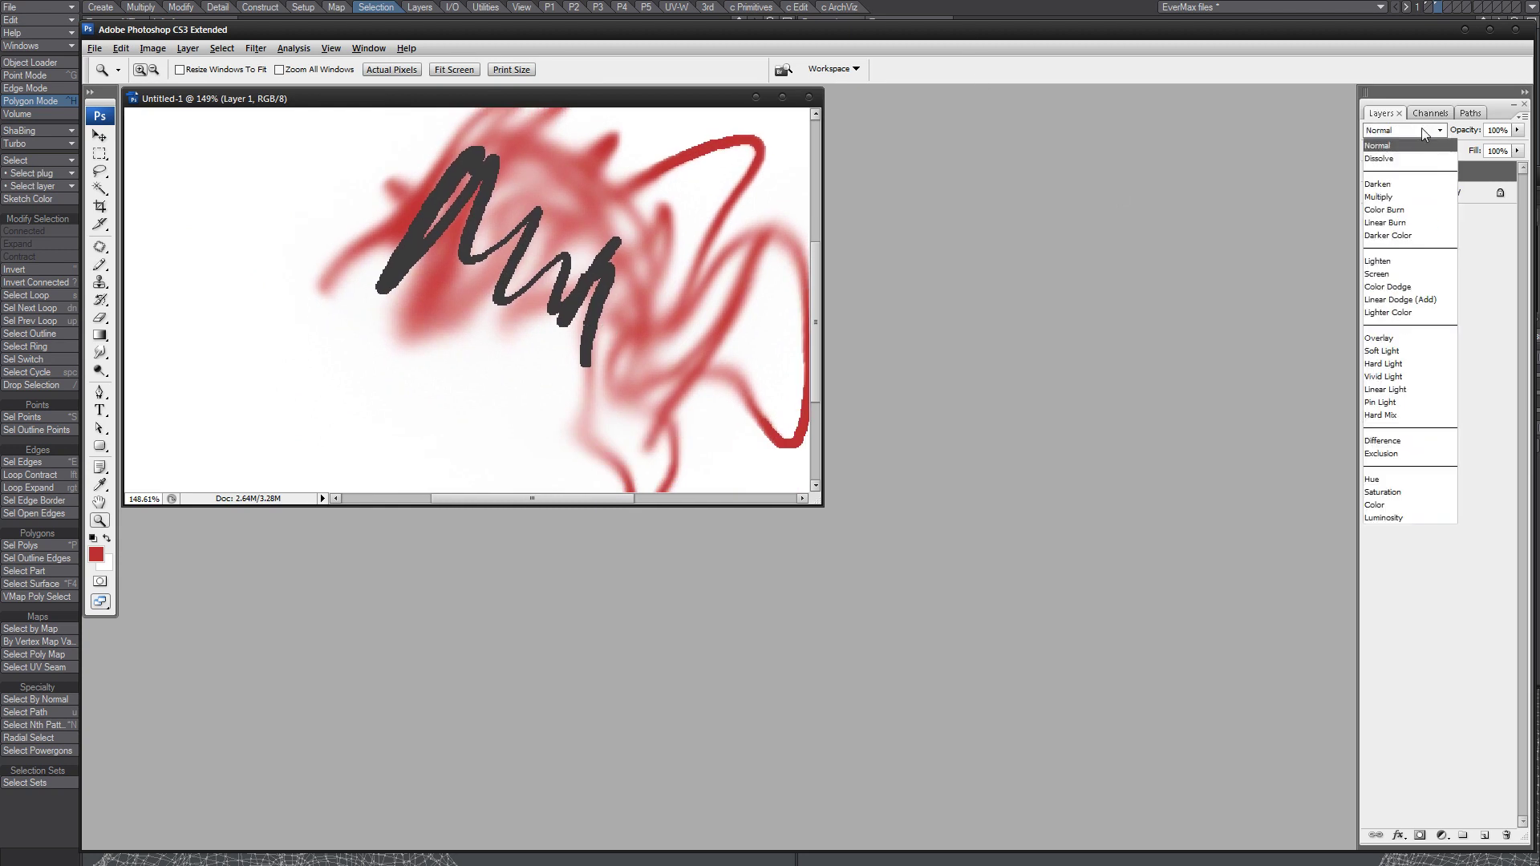
click(1405, 184)
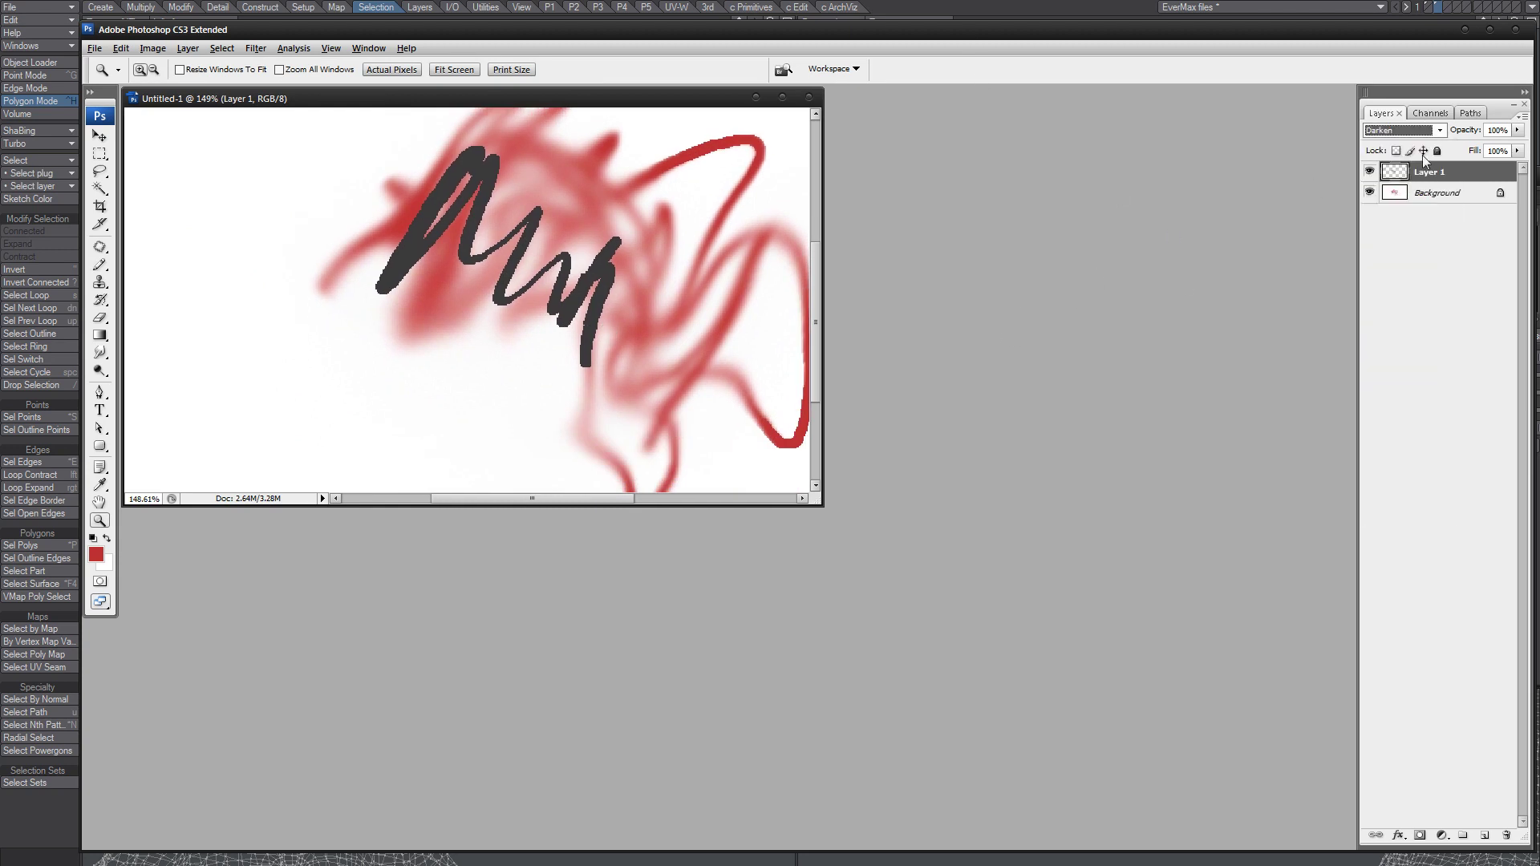
click(1437, 134)
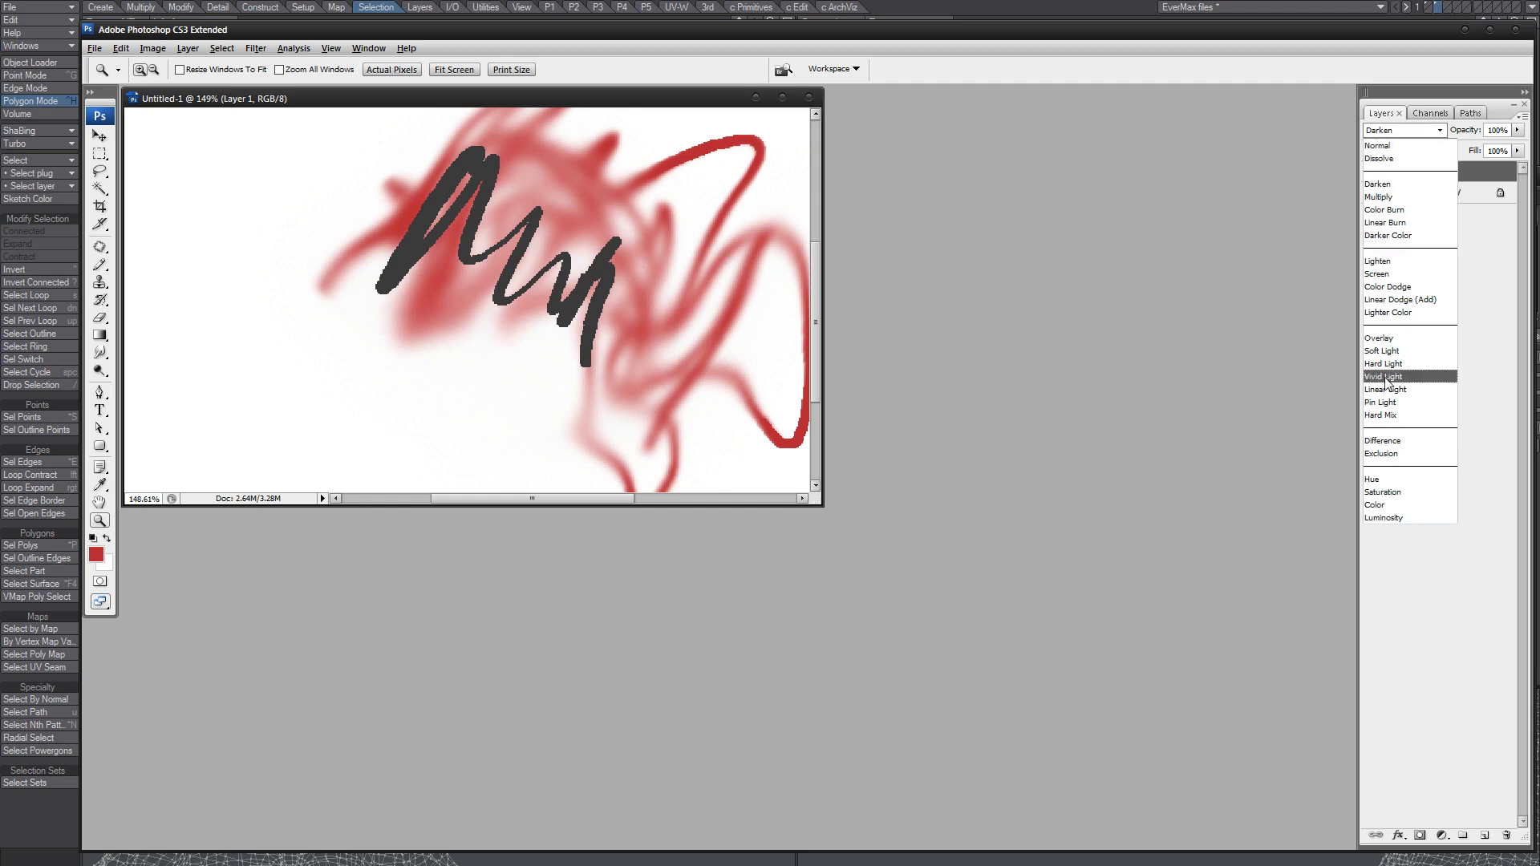
click(1406, 341)
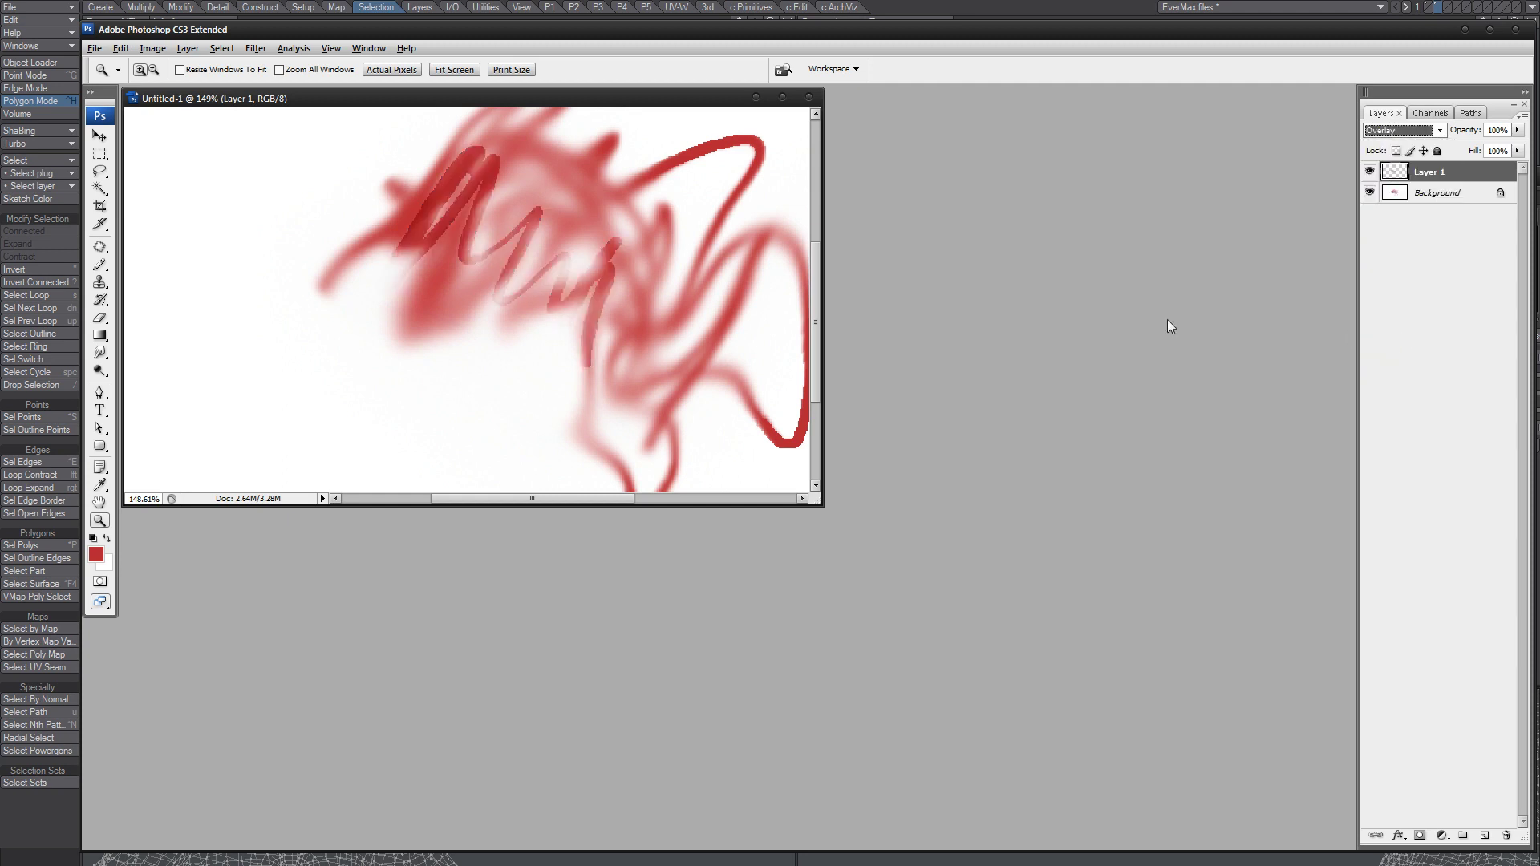
click(1438, 130)
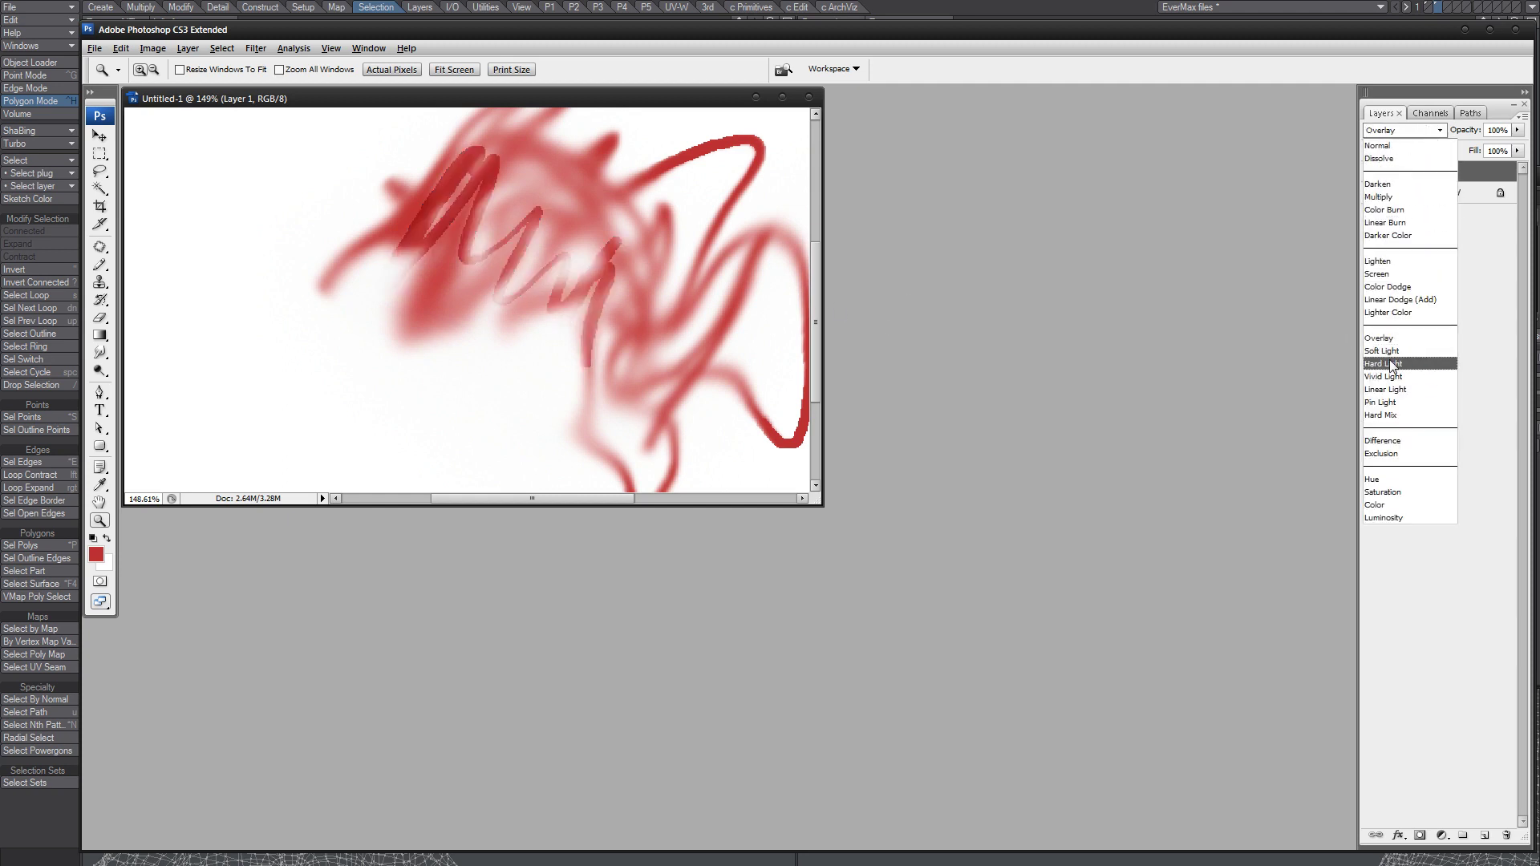
click(1393, 196)
click(1517, 130)
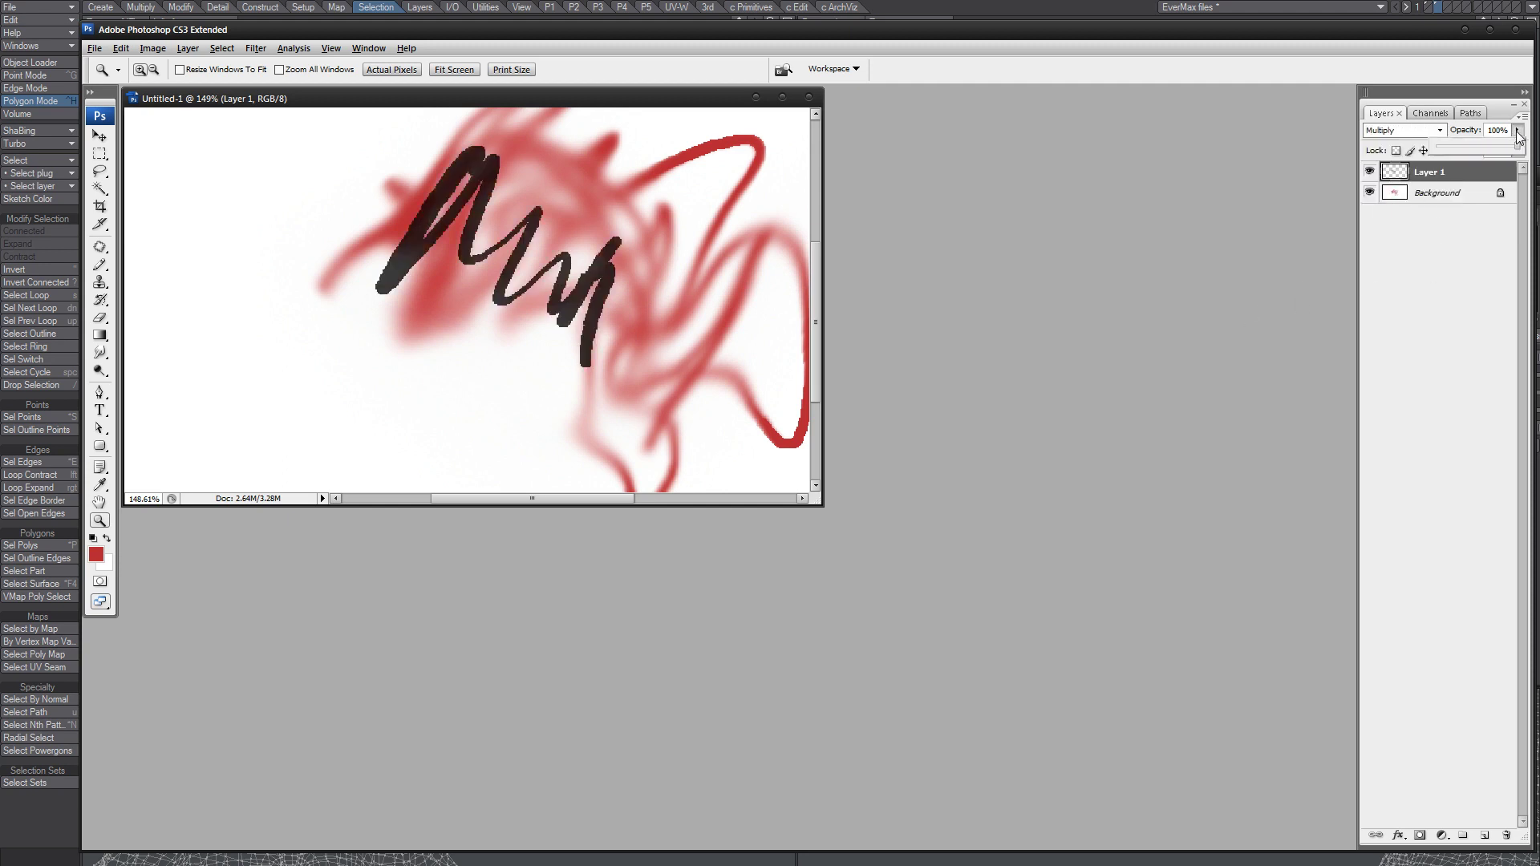
drag(1519, 146, 1472, 146)
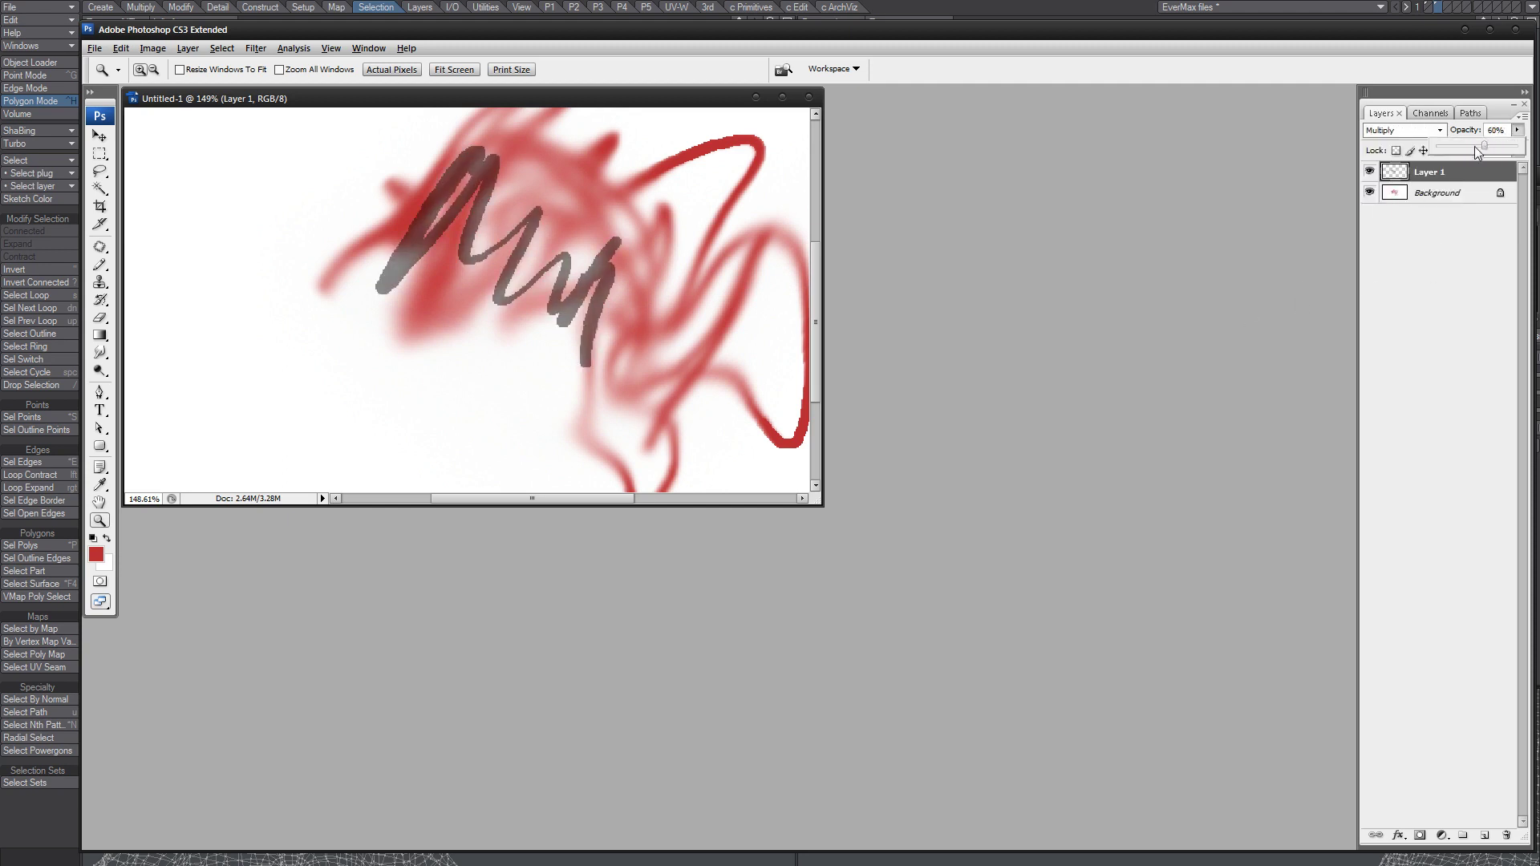
click(1432, 291)
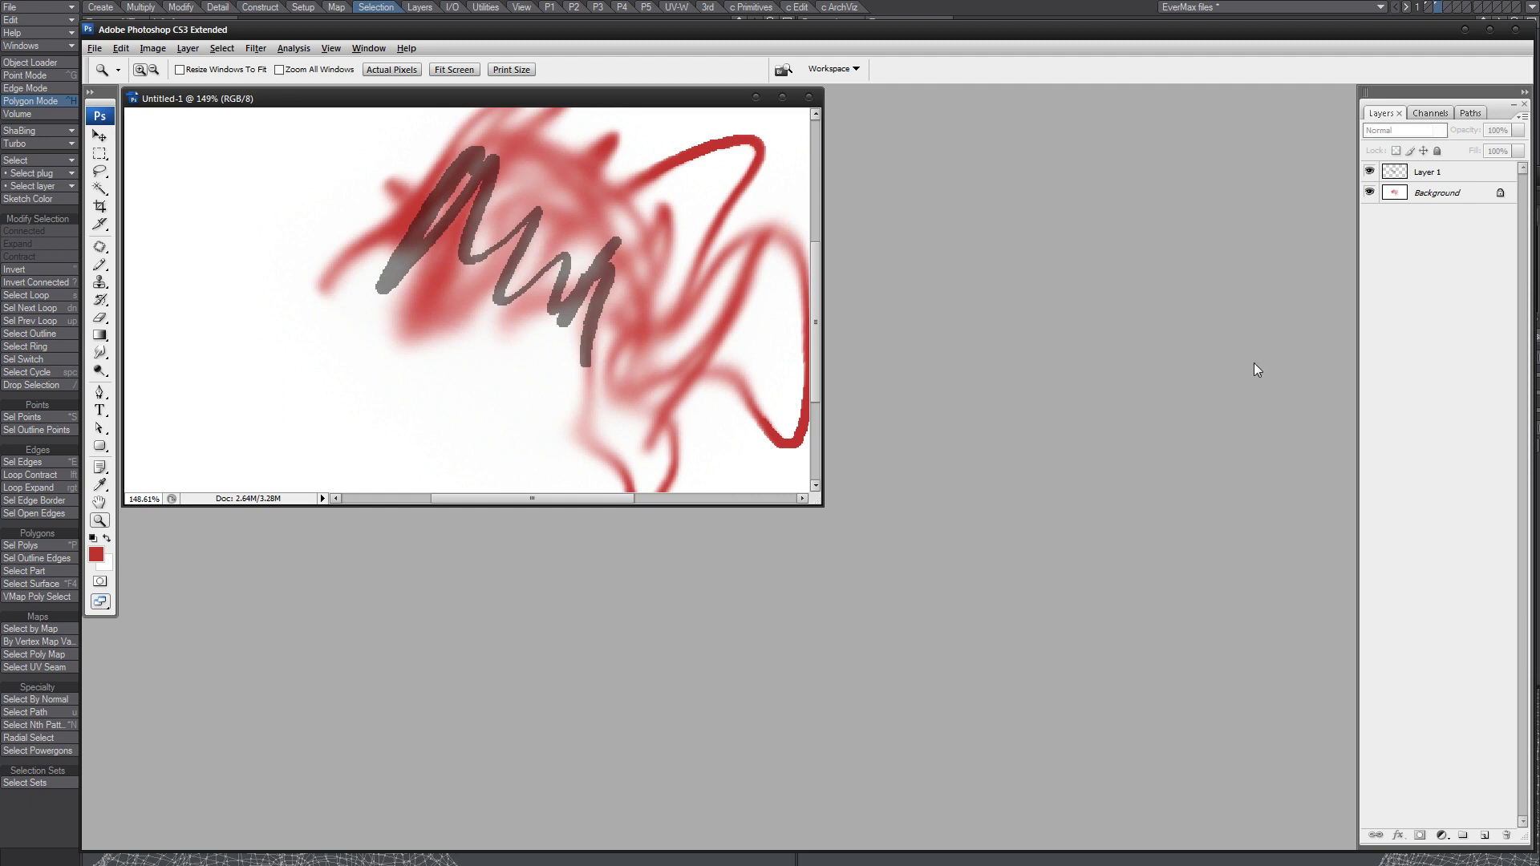
Smudge the grey zigzag into the red with a 70-size brush and shift it right
key(r)
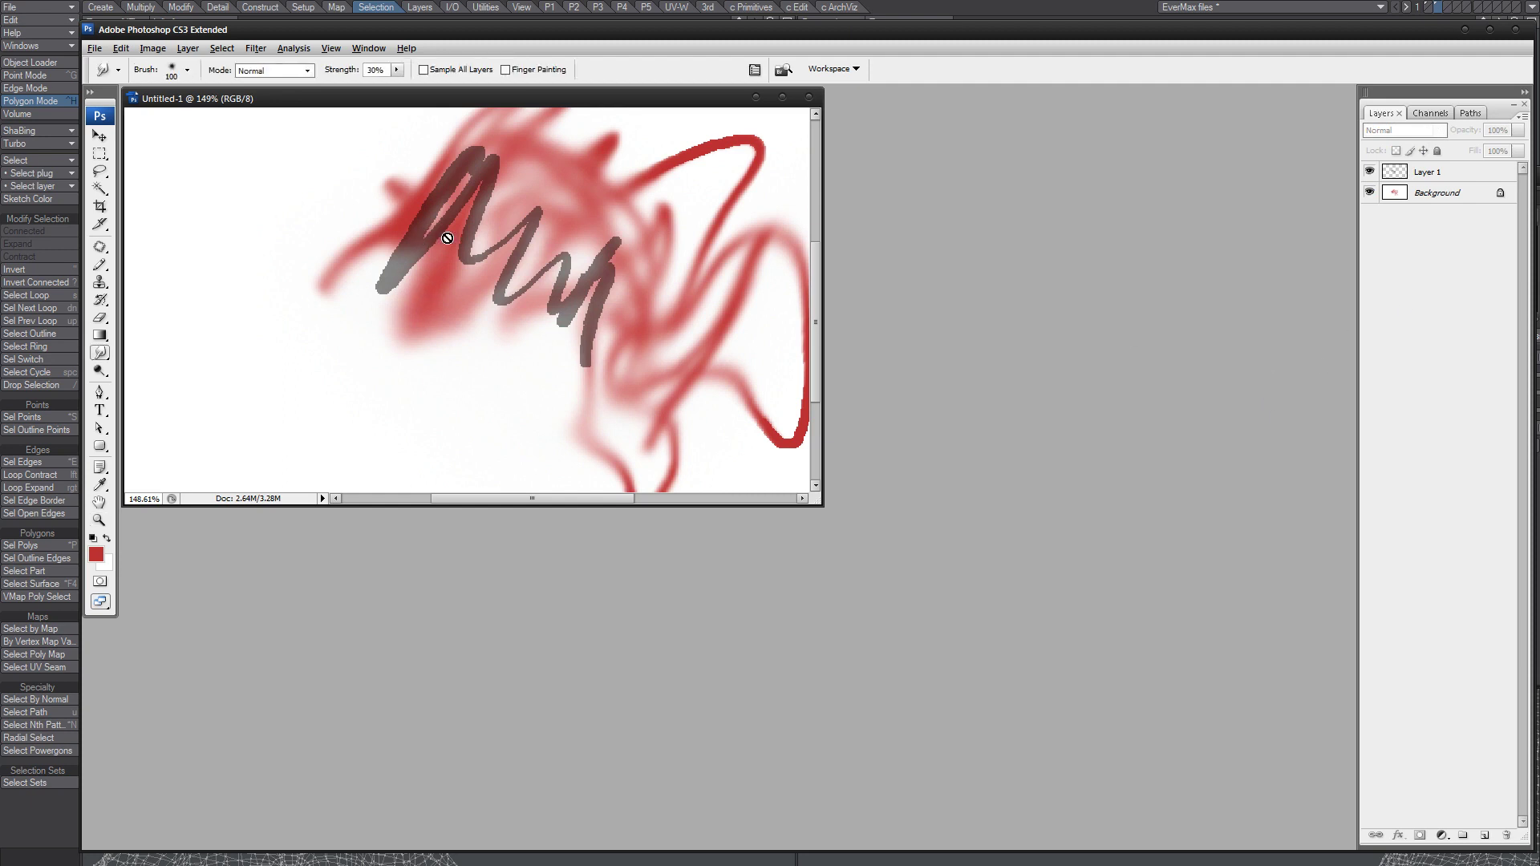
click(1427, 176)
key(bracketleft)
key(bracketleft)
key(bracketleft)
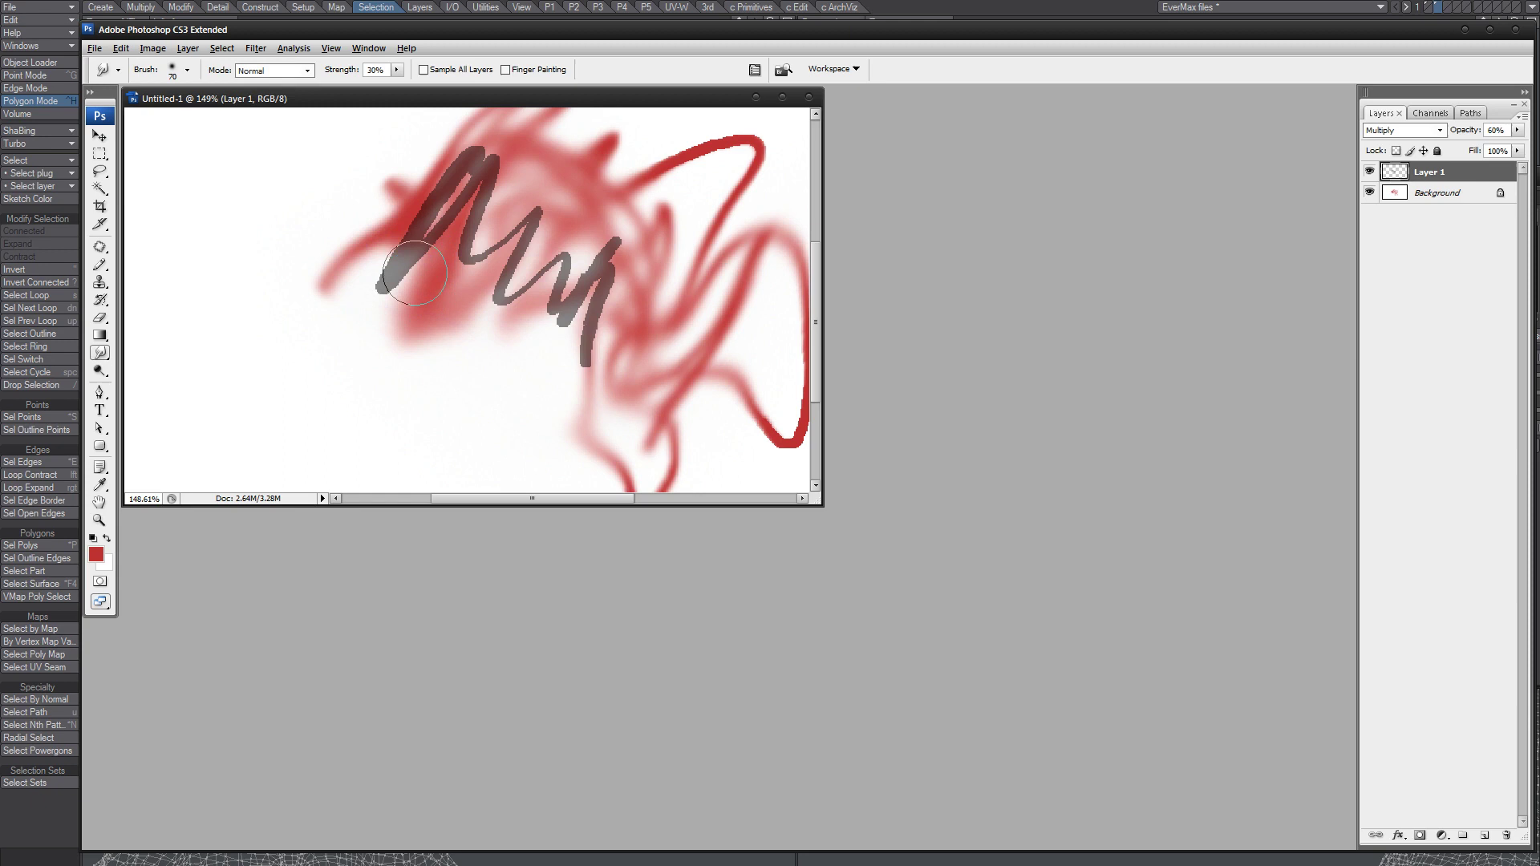
mouse_move(415, 273)
mouse_down()
mouse_move(481, 157)
mouse_move(513, 265)
mouse_move(616, 257)
mouse_move(597, 329)
mouse_up()
key(v)
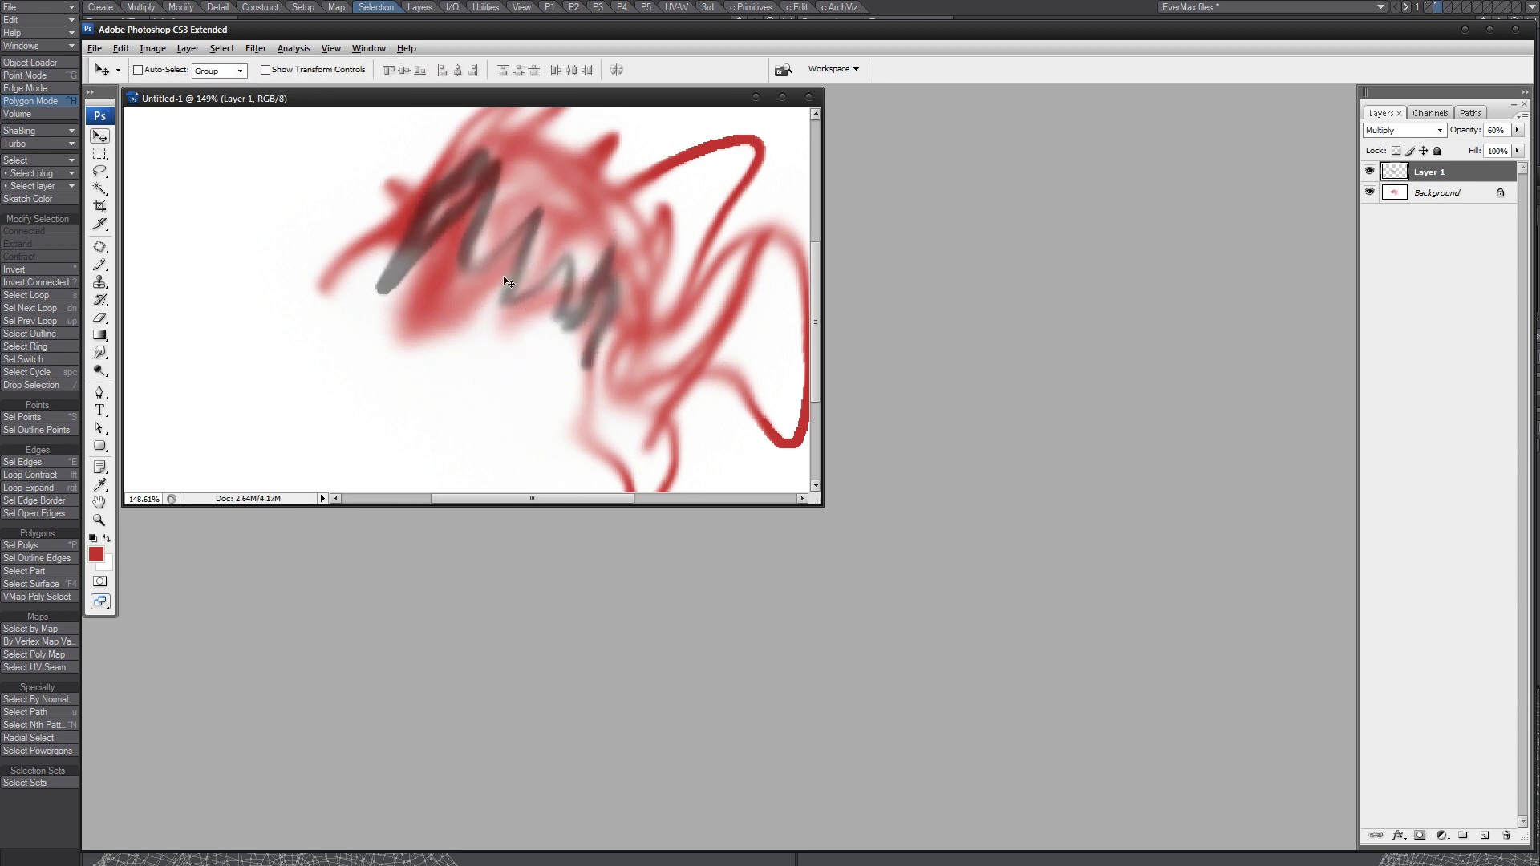
mouse_move(509, 283)
mouse_down()
mouse_move(474, 241)
mouse_move(522, 223)
mouse_move(553, 289)
mouse_up()
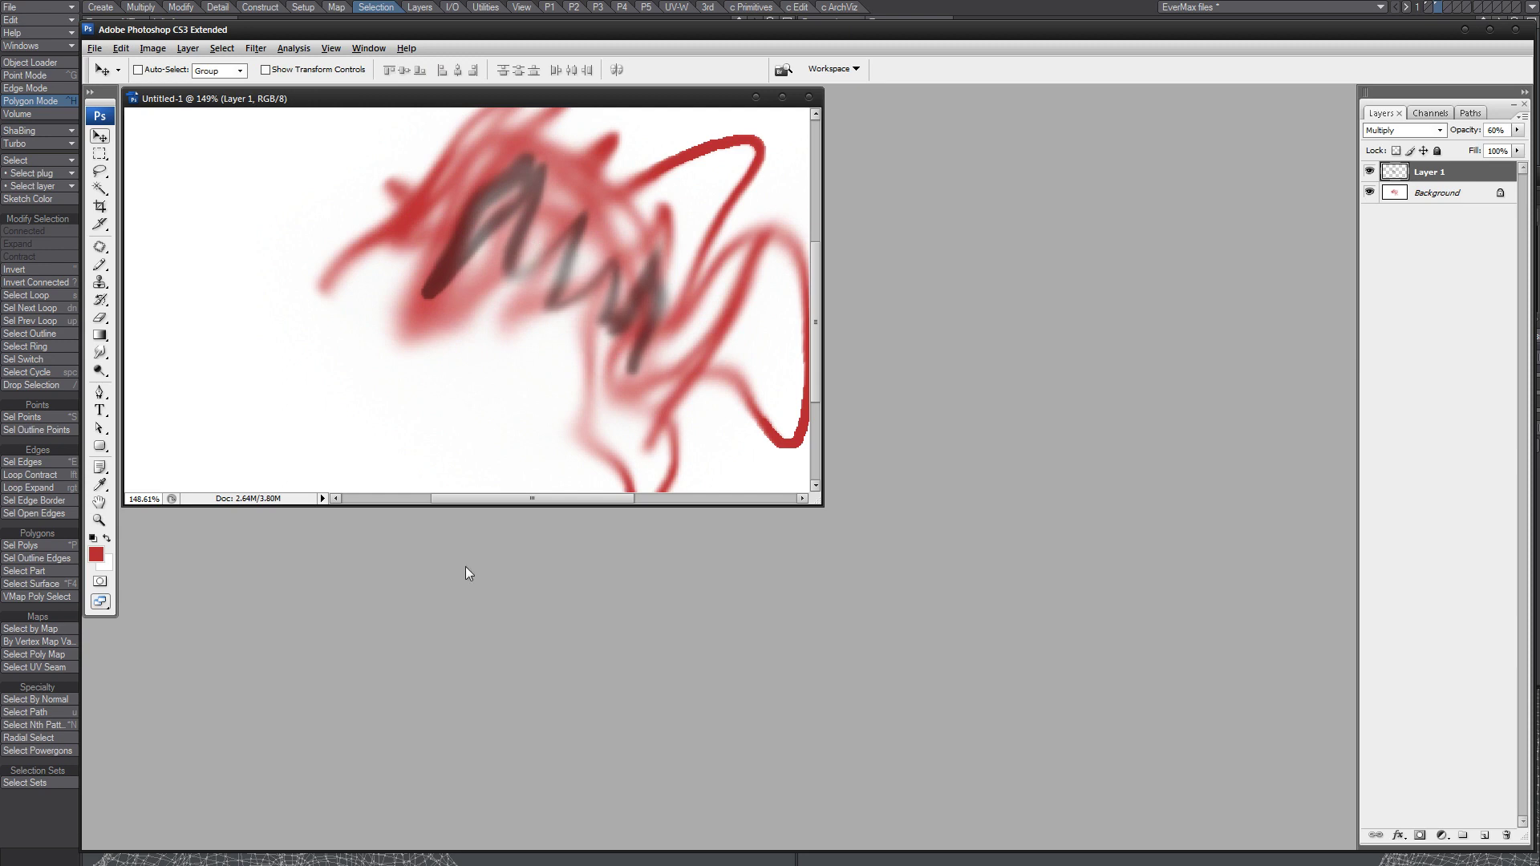
Back in LightWave's Texture Editor, set the top bark layer's Blending Mode to PShop Darken
key(alt+Tab)
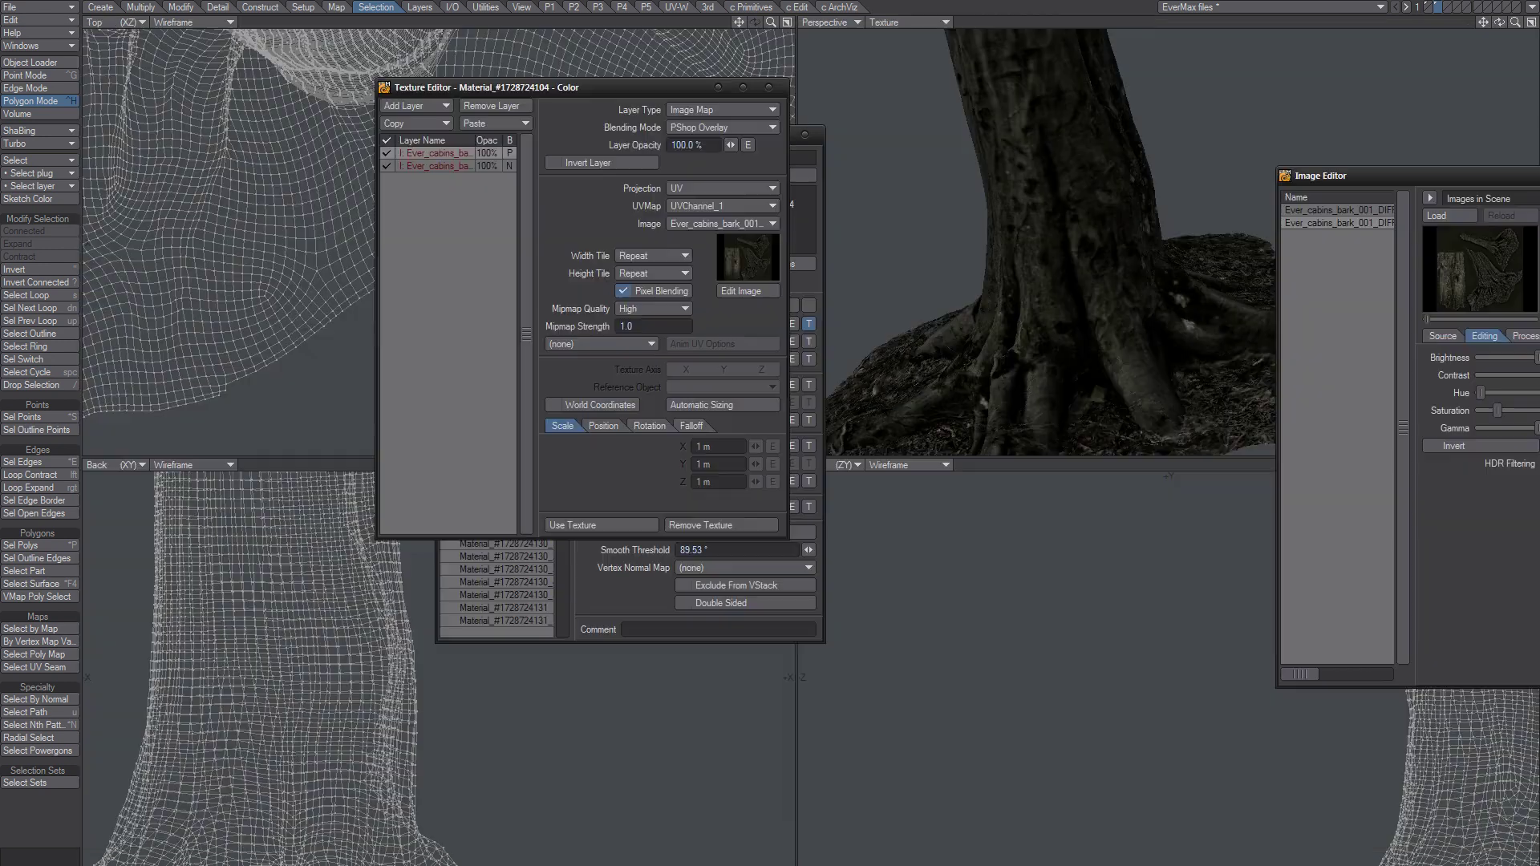
drag(1411, 176, 1365, 147)
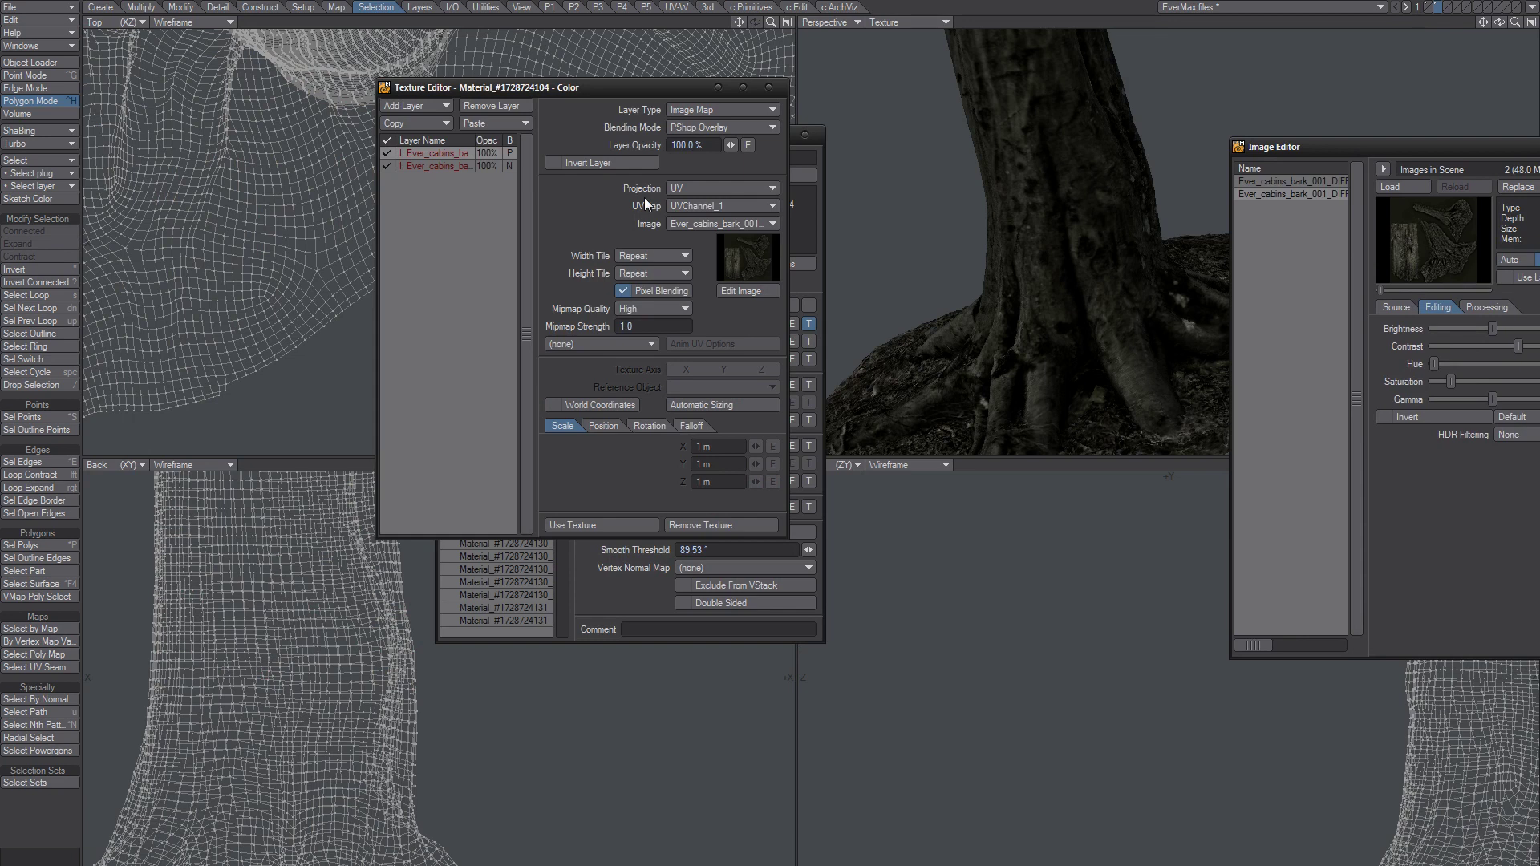
click(711, 130)
click(725, 187)
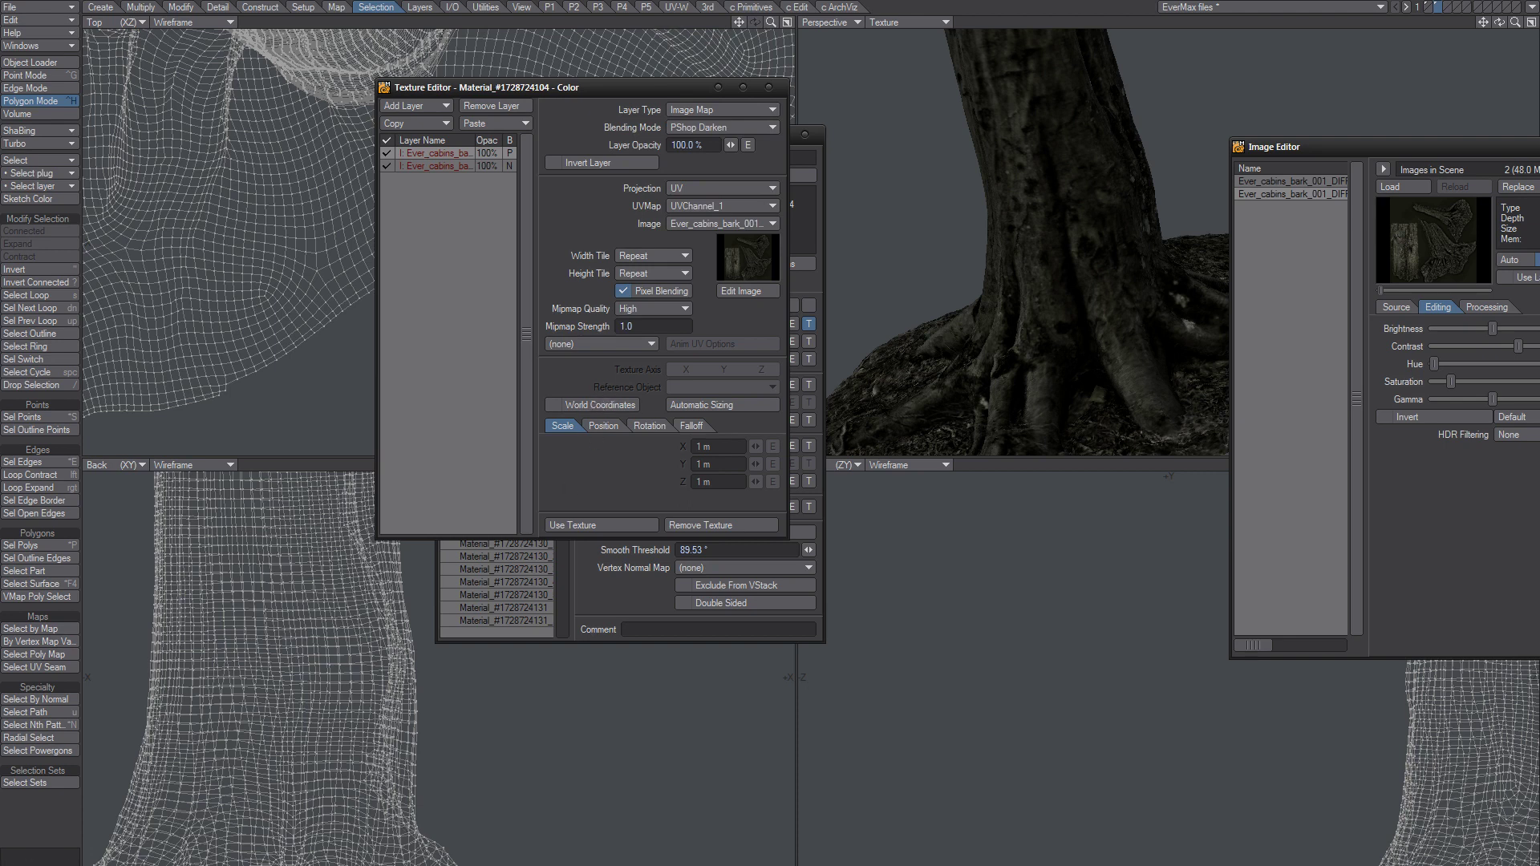